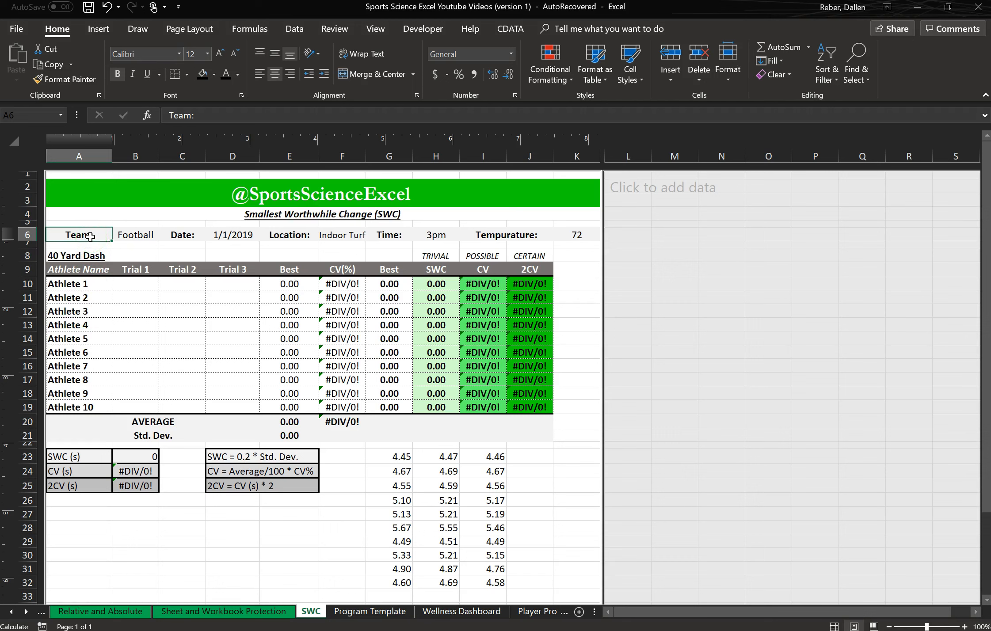
Review the test details in row 6: team, date, location, time and temperature.
{"action": "key", "text": "ctrl+shift+Right"}
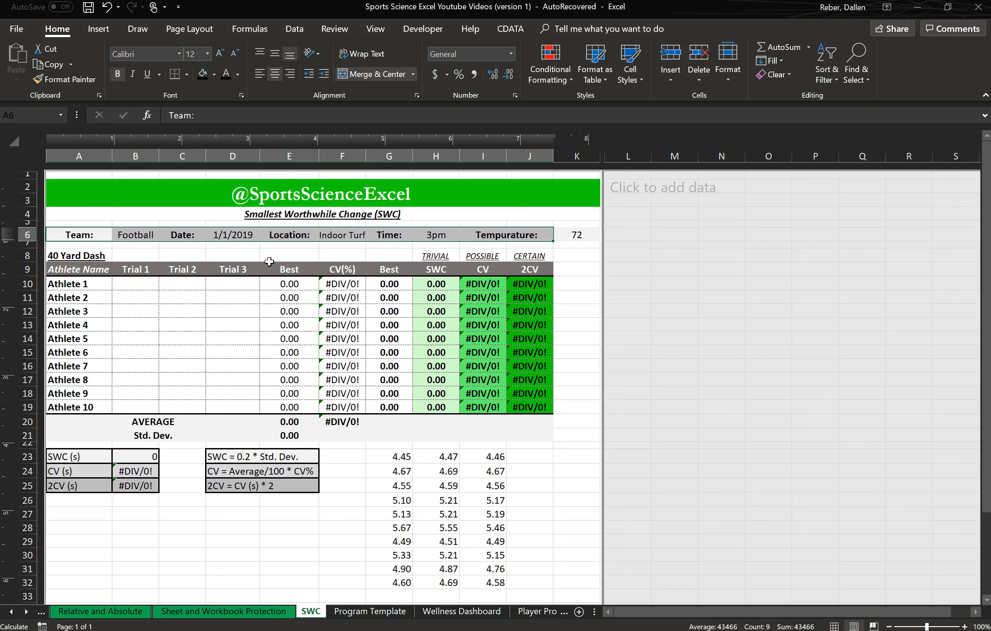
{"action": "left_click", "coordinate": [142, 234]}
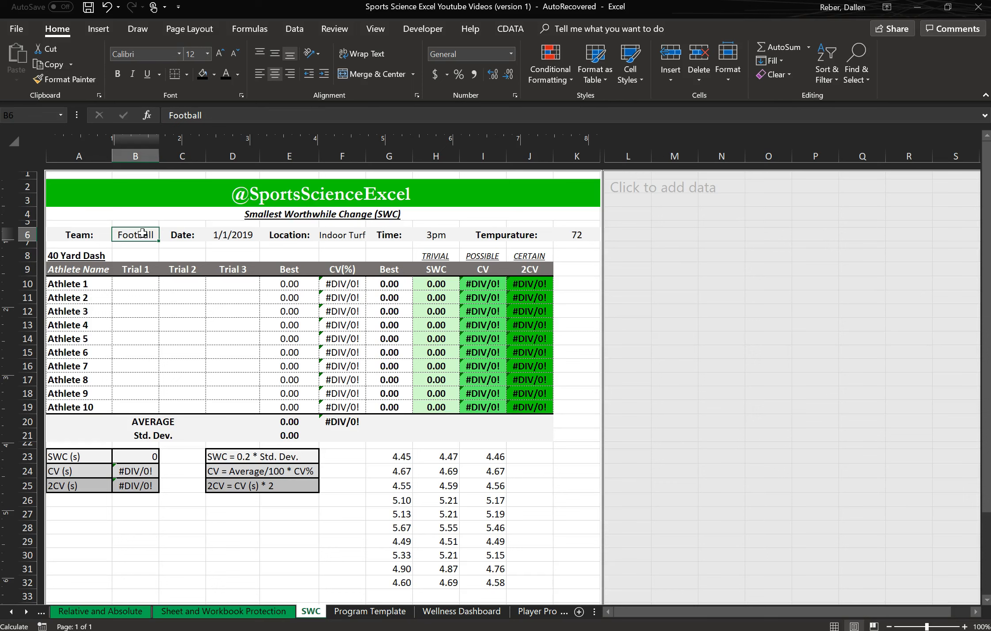
{"action": "left_click", "coordinate": [241, 235]}
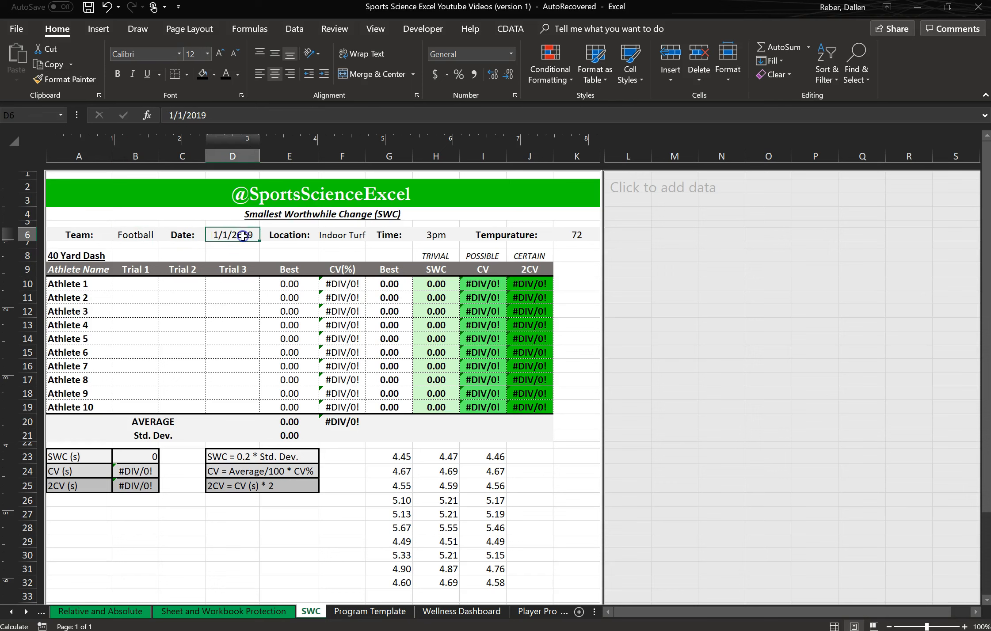
{"action": "left_click", "coordinate": [345, 236]}
{"action": "left_click", "coordinate": [435, 234]}
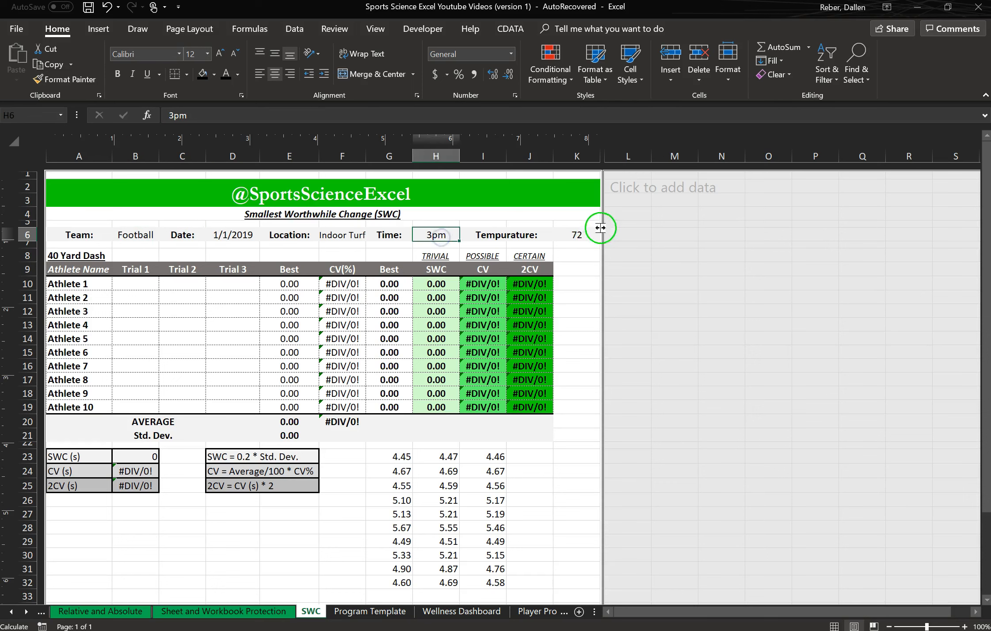
{"action": "left_click", "coordinate": [585, 235]}
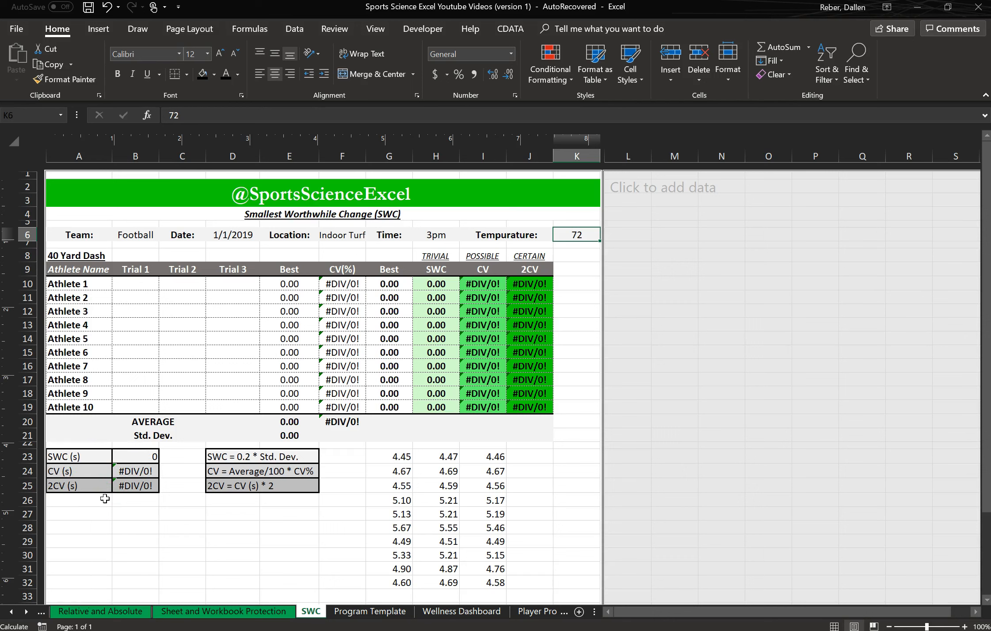
Inspect the formulas for SWC (s), CV (s) and 2CV (s) in cells B23 to B25 without changing them.
{"action": "left_click", "coordinate": [145, 456]}
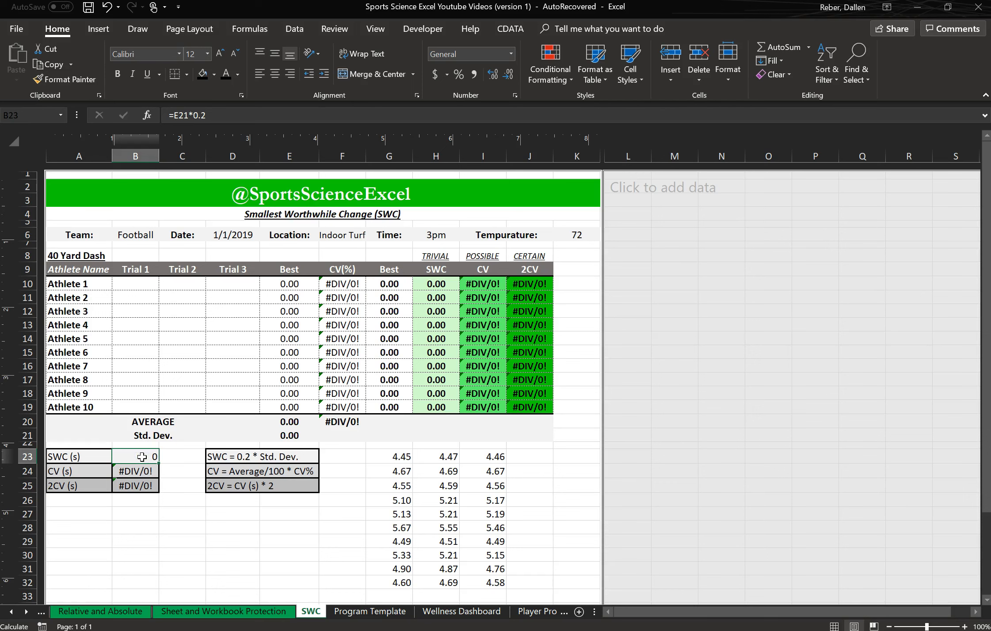
{"action": "left_click", "coordinate": [230, 116]}
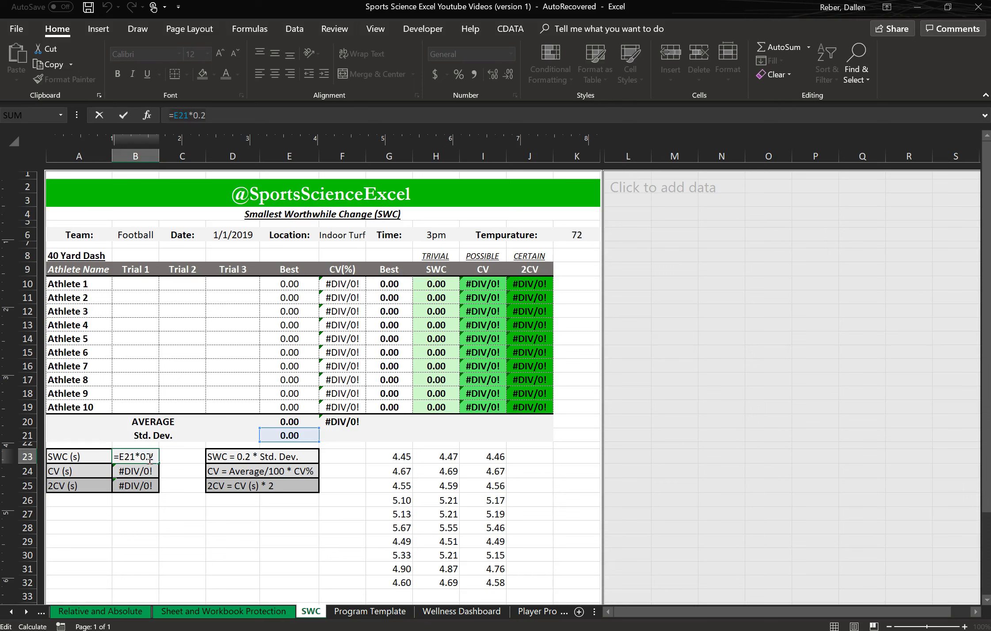
{"action": "key", "text": "Return"}
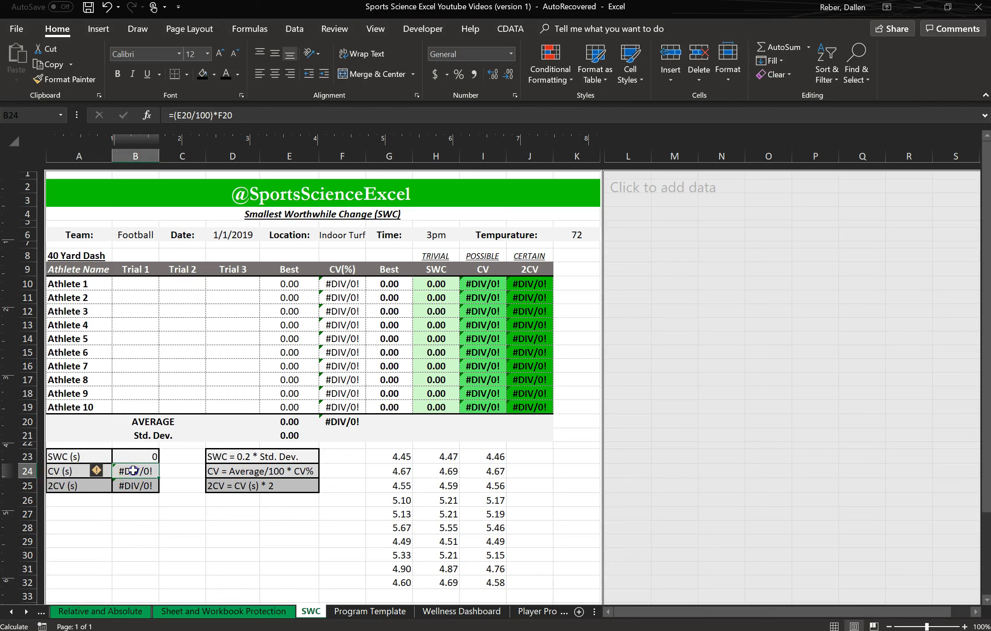
{"action": "double_click", "coordinate": [128, 471]}
{"action": "left_click", "coordinate": [258, 116]}
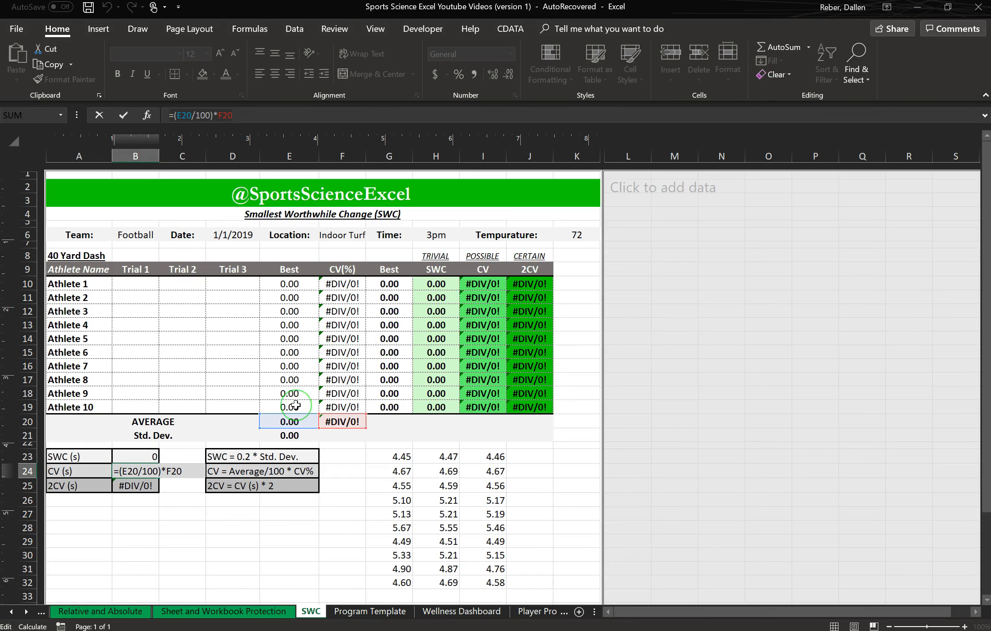
{"action": "key", "text": "Return"}
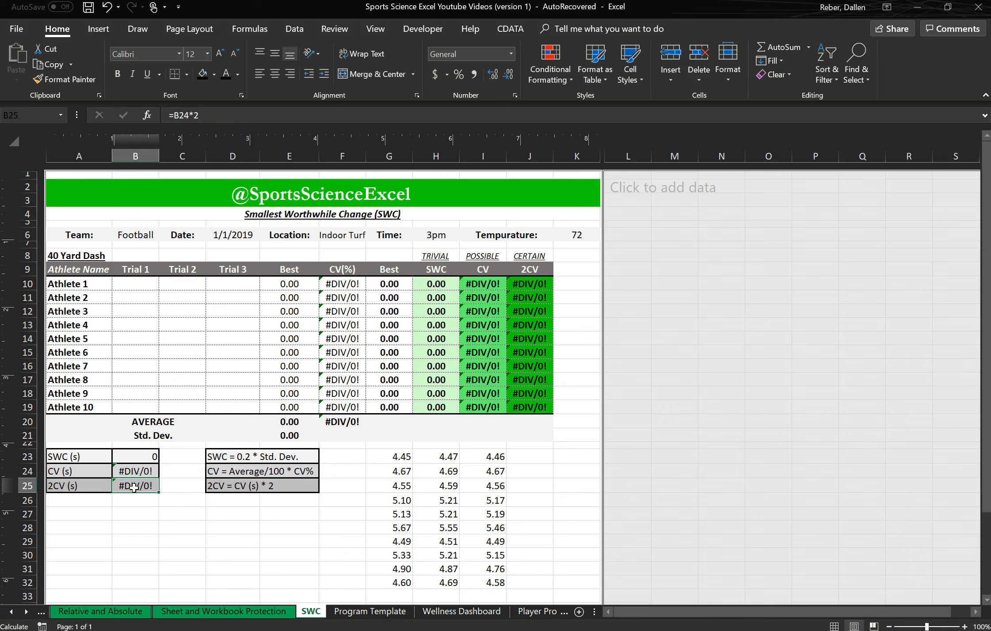
{"action": "double_click", "coordinate": [134, 487]}
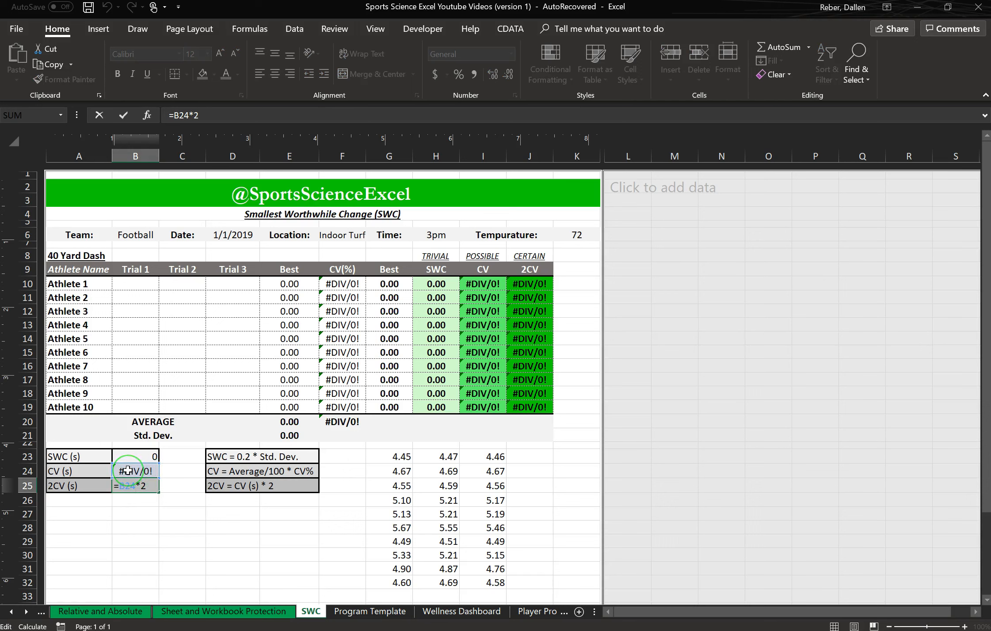
{"action": "key", "text": "Return"}
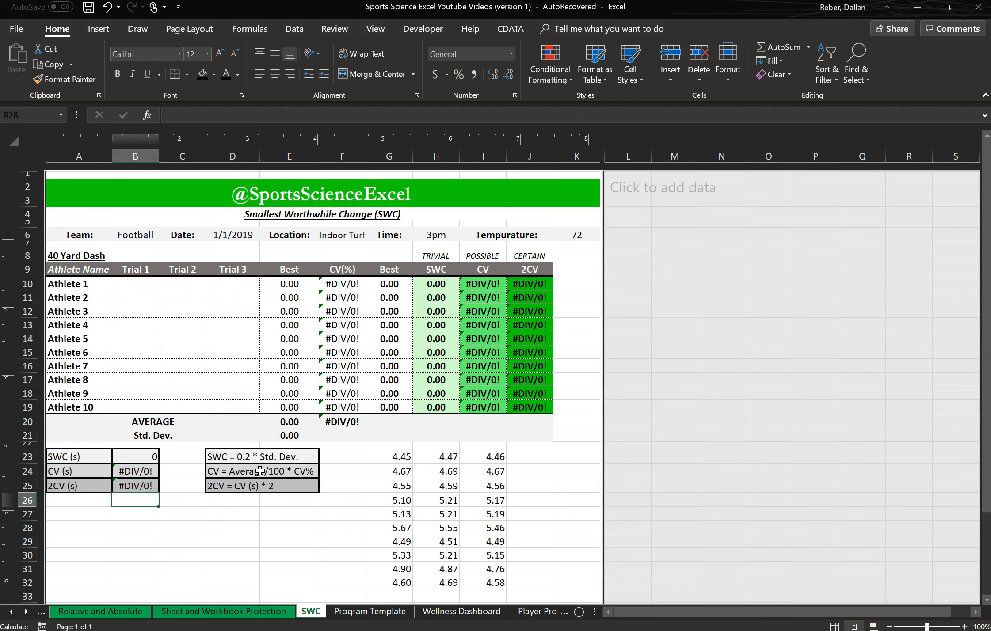
Inspect Athlete 1's Best formula in E10 and the trial cells B10:D10 it refers to.
{"action": "left_click", "coordinate": [294, 283]}
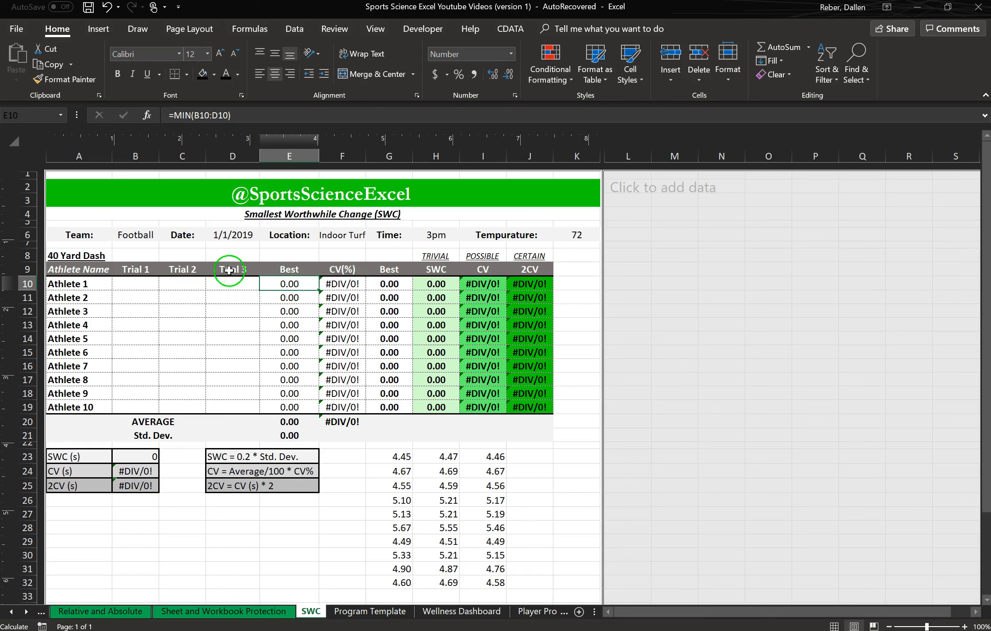
{"action": "left_click_drag", "start_coordinate": [147, 283], "coordinate": [254, 283]}
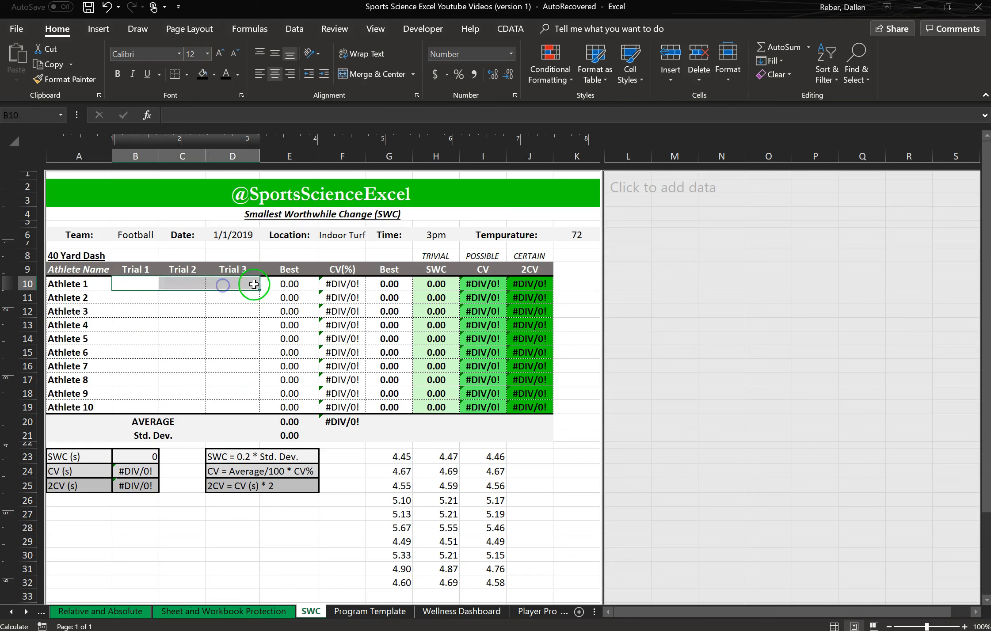
{"action": "left_click", "coordinate": [282, 284]}
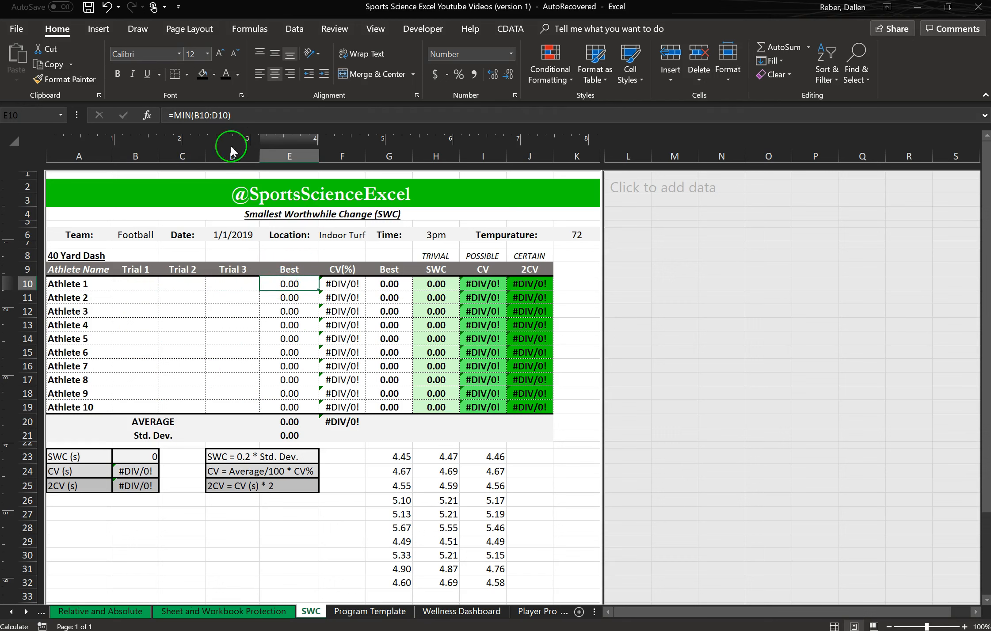
{"action": "double_click", "coordinate": [292, 285]}
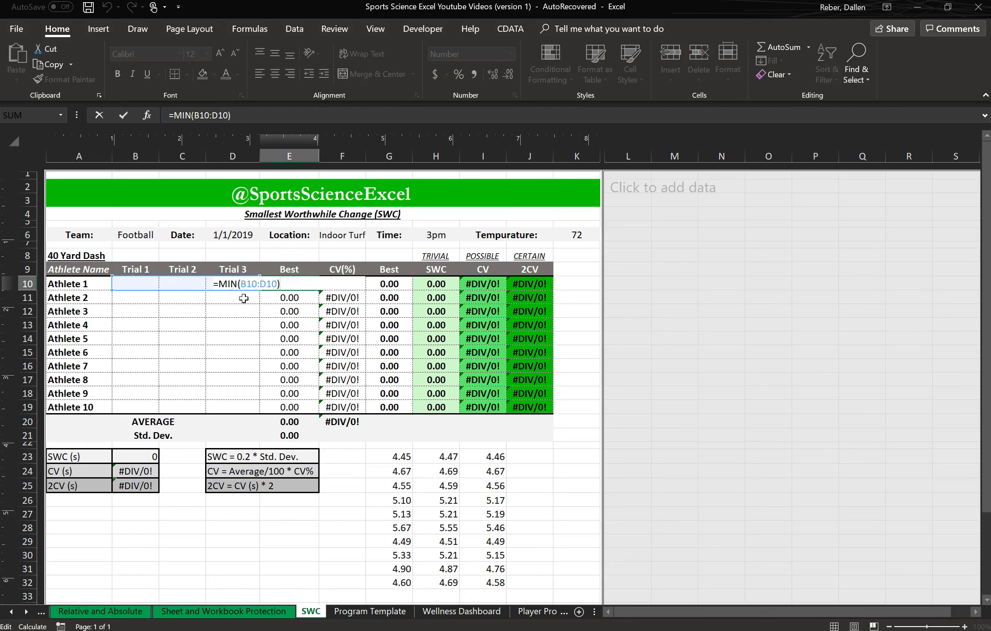
{"action": "key", "text": "Return"}
Fill the Best formula from E10 down to E19 and check the formula in Athlete 10's row.
{"action": "left_click", "coordinate": [281, 287]}
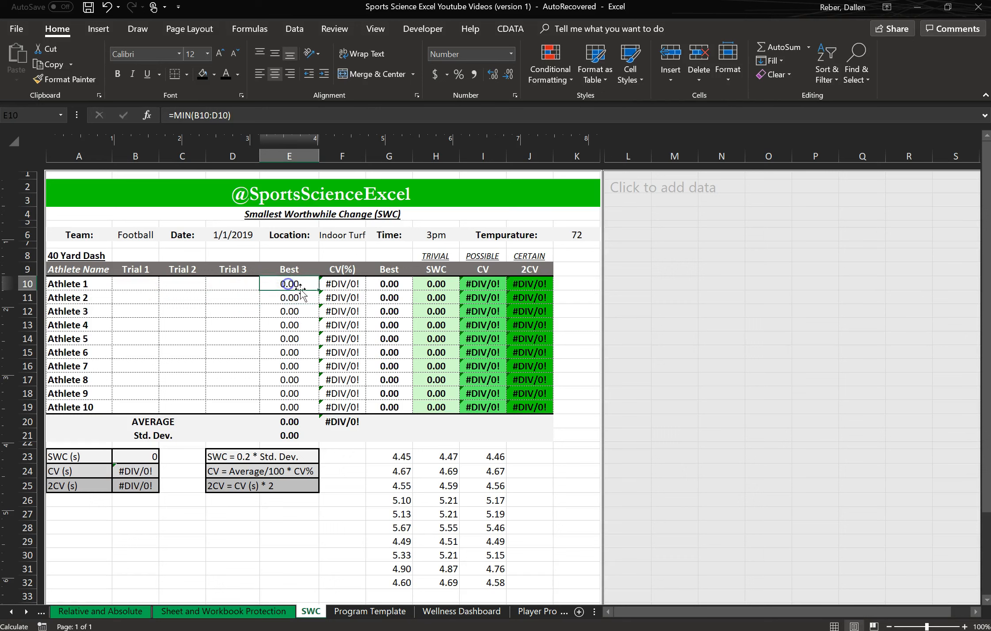
{"action": "left_click_drag", "start_coordinate": [318, 290], "coordinate": [293, 407]}
{"action": "double_click", "coordinate": [291, 407]}
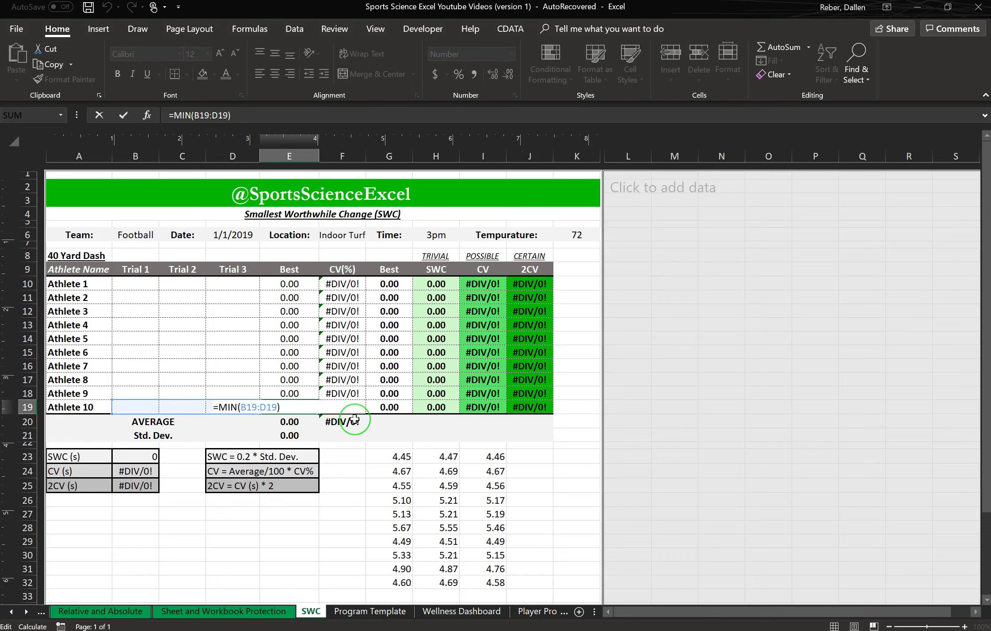
{"action": "key", "text": "Return"}
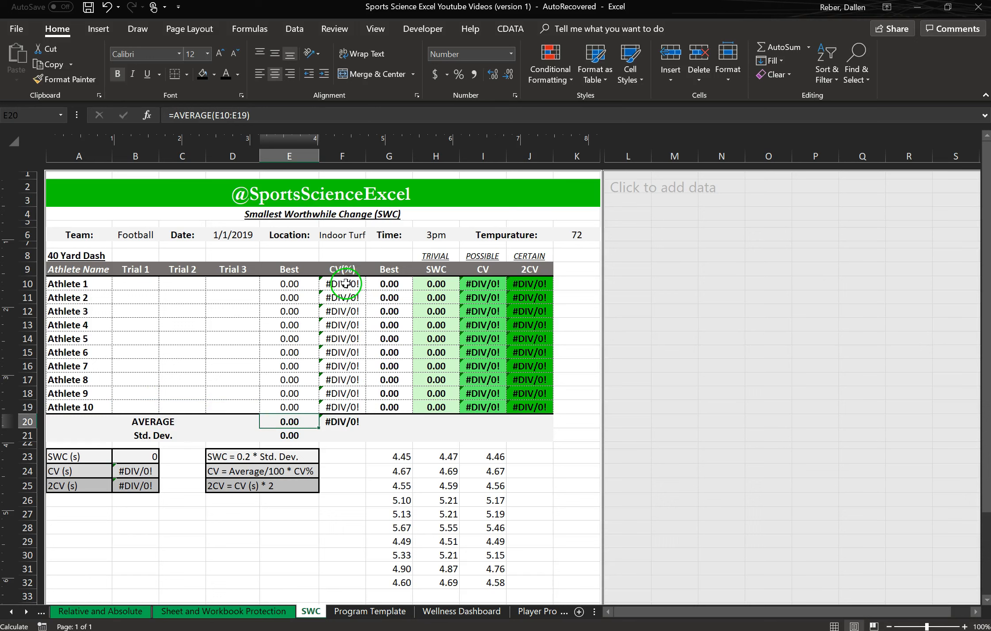
Inspect Athlete 1's CV(%) formula in F10 and leave it as it is.
{"action": "left_click", "coordinate": [348, 283]}
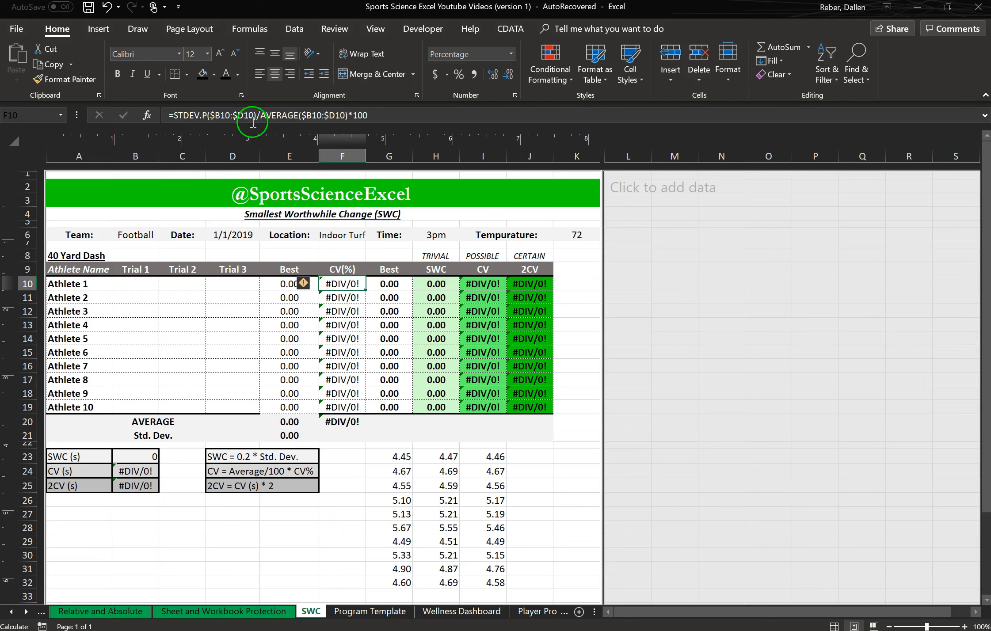
{"action": "left_click", "coordinate": [268, 116]}
{"action": "left_click", "coordinate": [298, 116]}
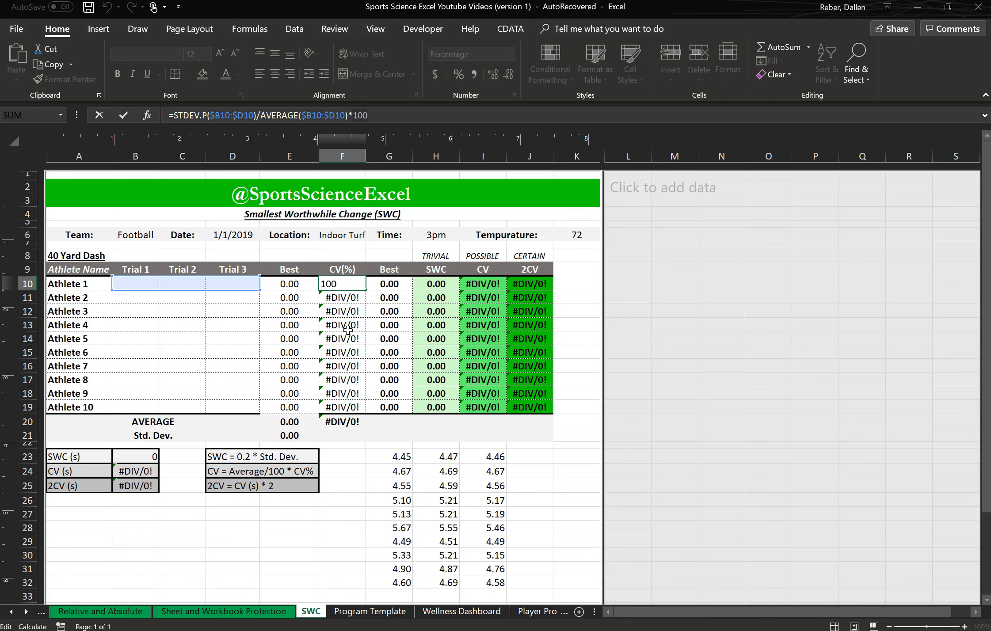
{"action": "key", "text": "Return"}
Inspect the reference in Athlete 1's second Best cell, G10, and keep it as it is.
{"action": "left_click", "coordinate": [387, 285]}
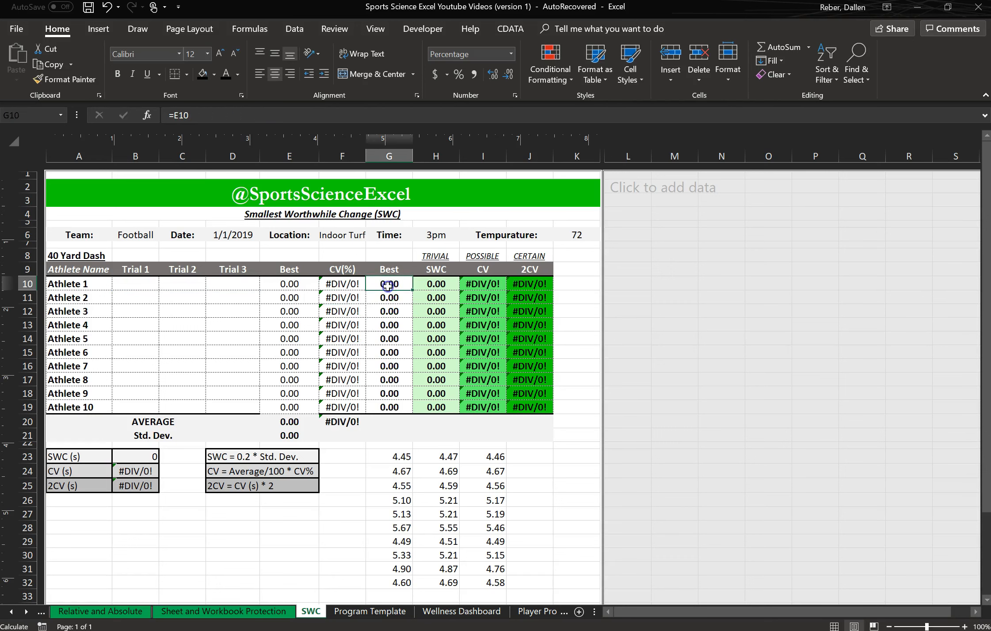
{"action": "left_click", "coordinate": [389, 261]}
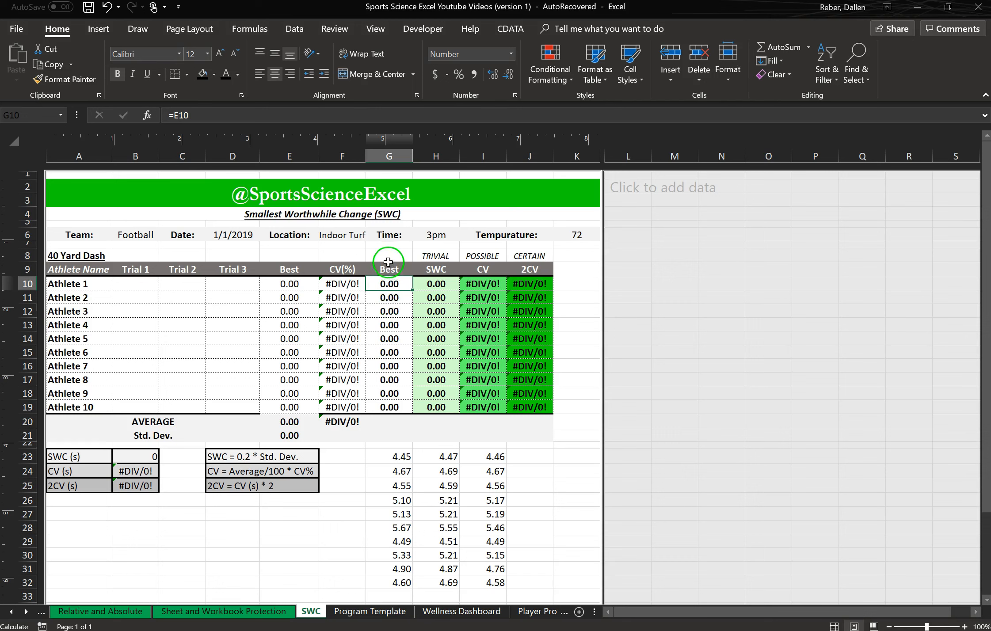
{"action": "double_click", "coordinate": [386, 283]}
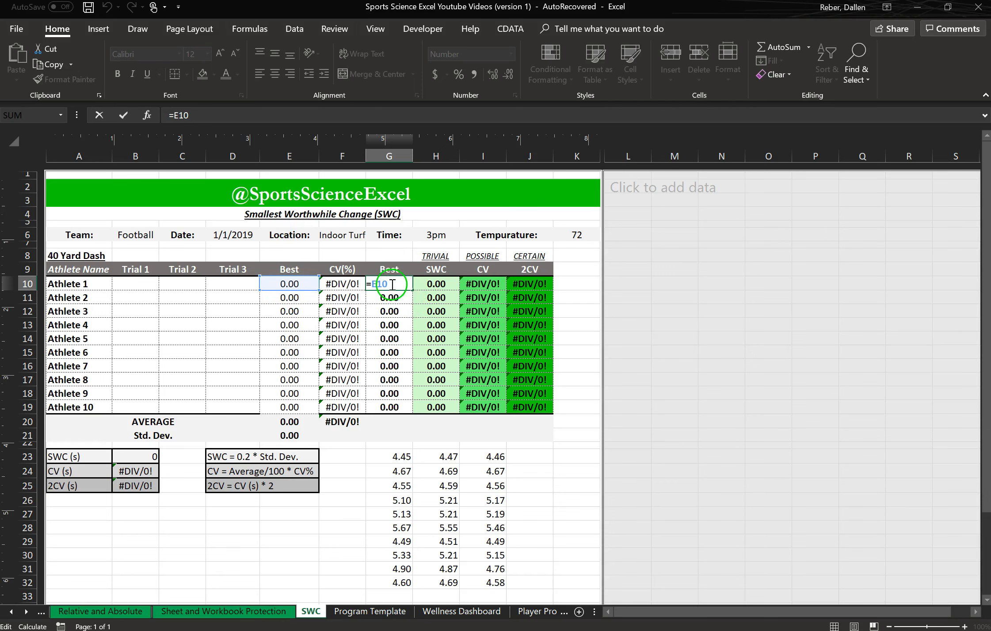
{"action": "key", "text": "Return"}
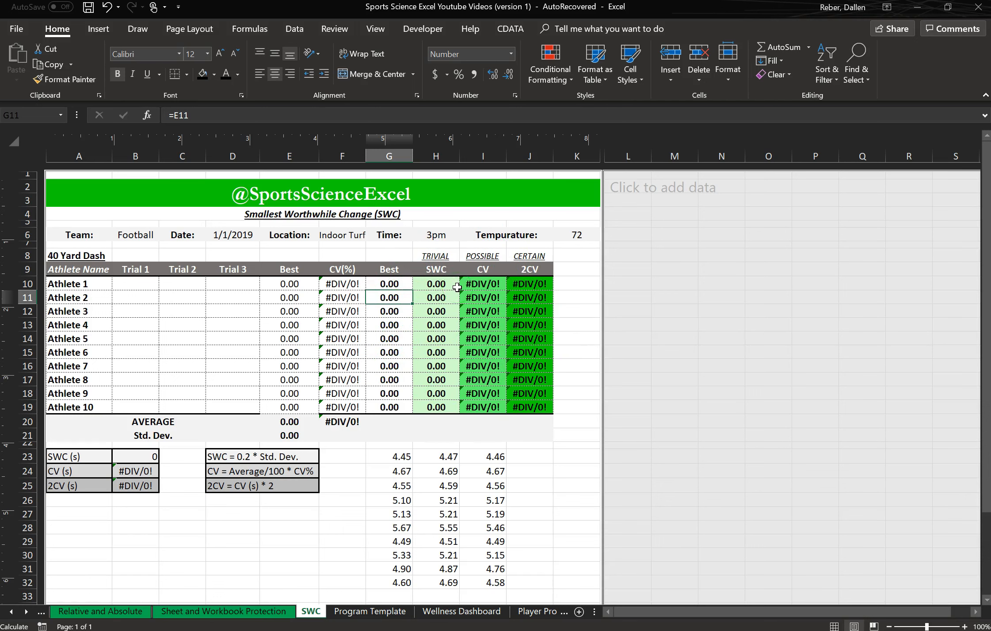
{"action": "left_click", "coordinate": [388, 283]}
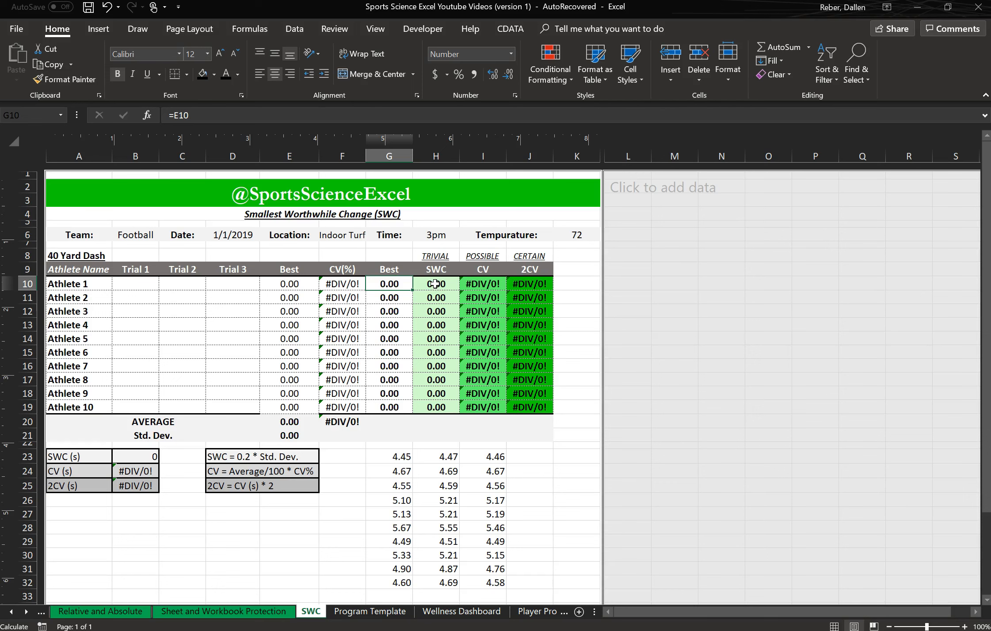
Inspect Athlete 1's SWC formula in H10, including its absolute reference, and keep it as it is.
{"action": "double_click", "coordinate": [435, 284]}
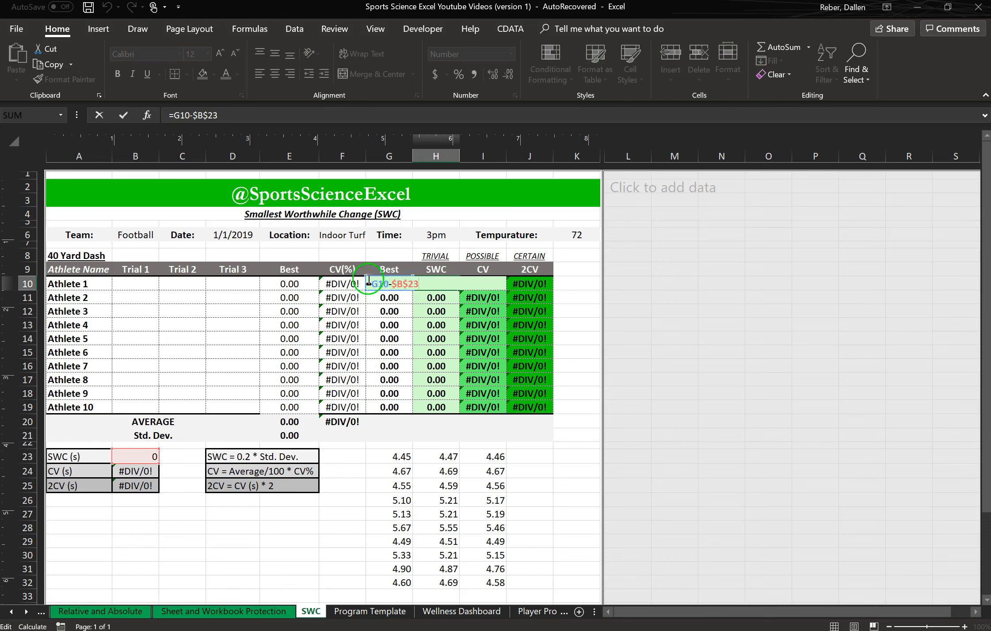
{"action": "key", "text": "Return"}
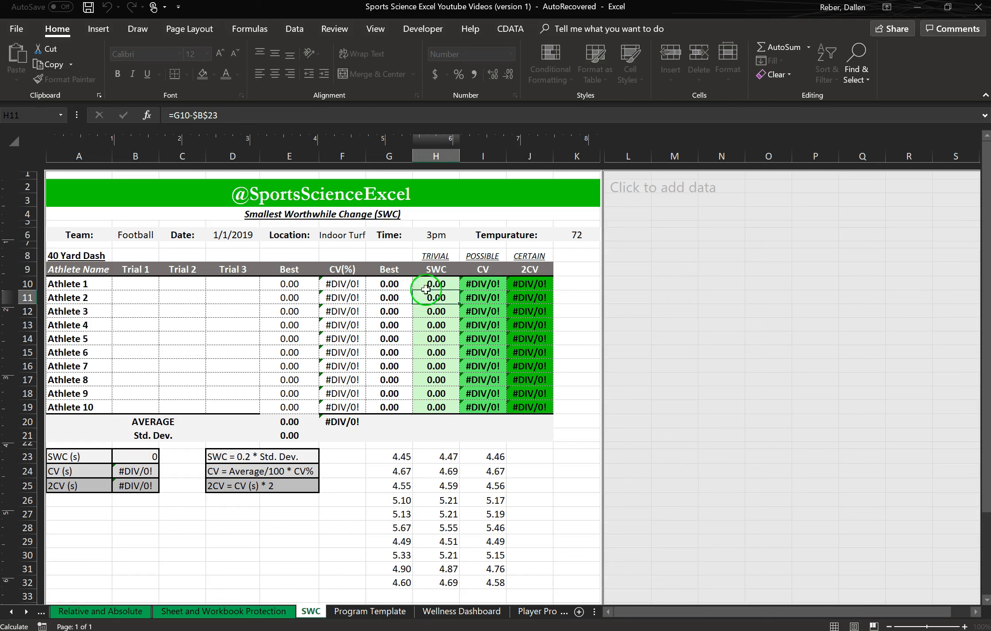
{"action": "left_click", "coordinate": [434, 281]}
{"action": "left_click", "coordinate": [267, 115]}
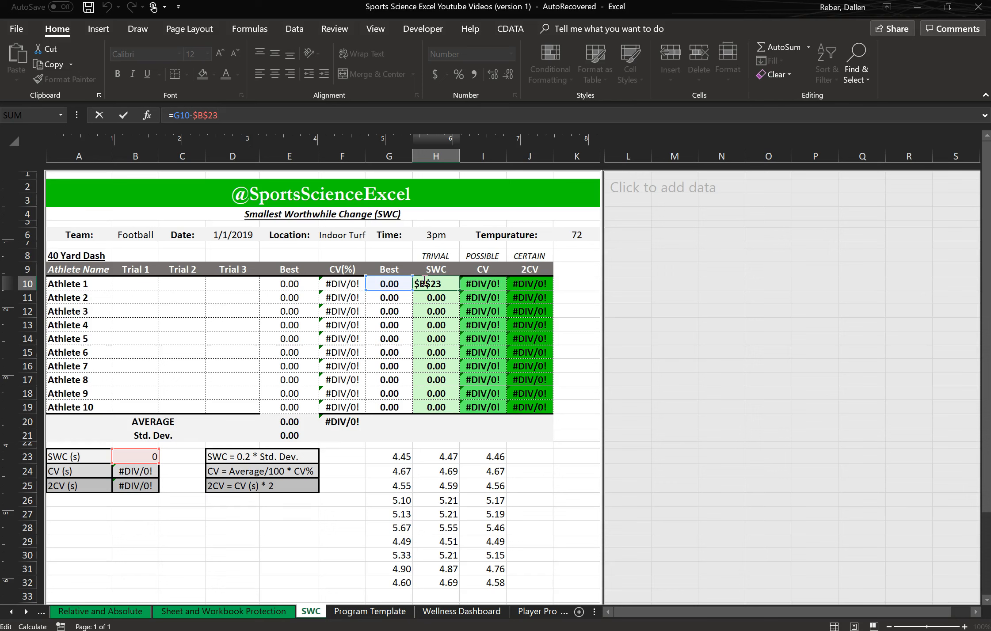
{"action": "key", "text": "Return"}
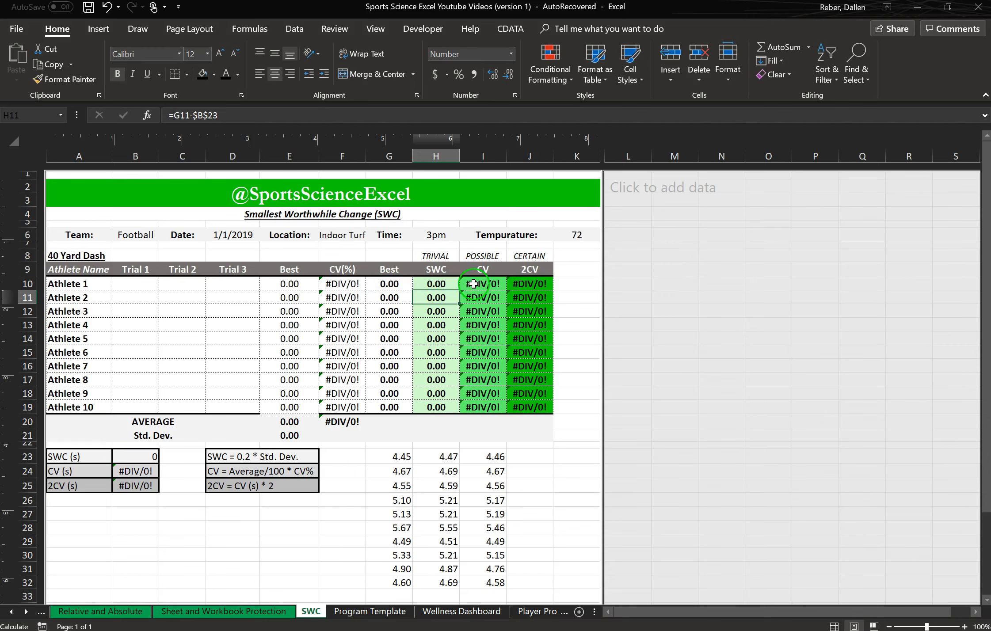
Inspect Athlete 1's CV and 2CV target formulas in I10 and J10, including their absolute references.
{"action": "double_click", "coordinate": [473, 283]}
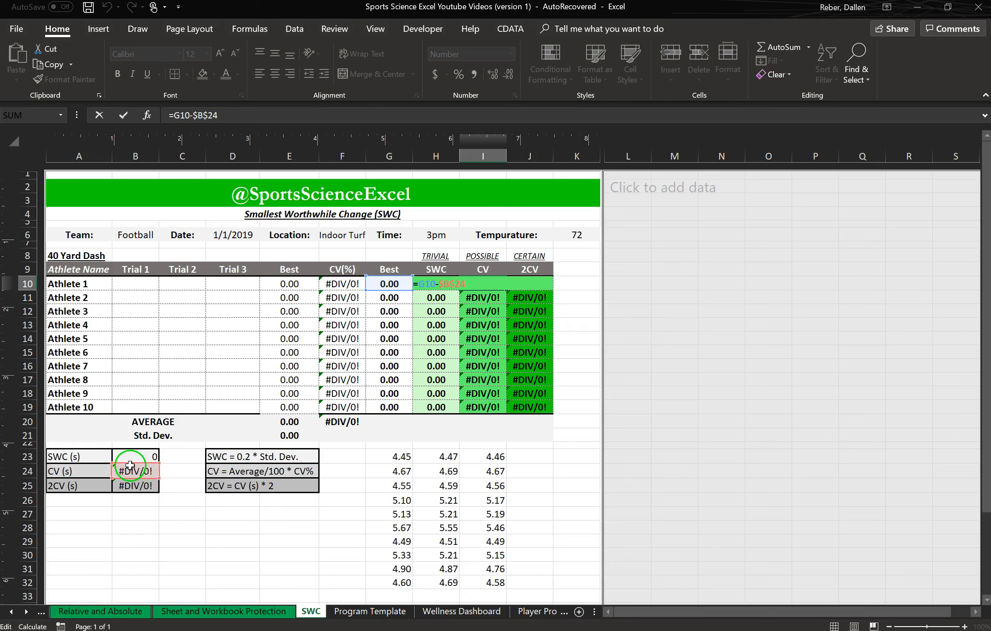
{"action": "left_click_drag", "start_coordinate": [131, 467], "coordinate": [131, 482]}
{"action": "key", "text": "Return"}
{"action": "double_click", "coordinate": [527, 283]}
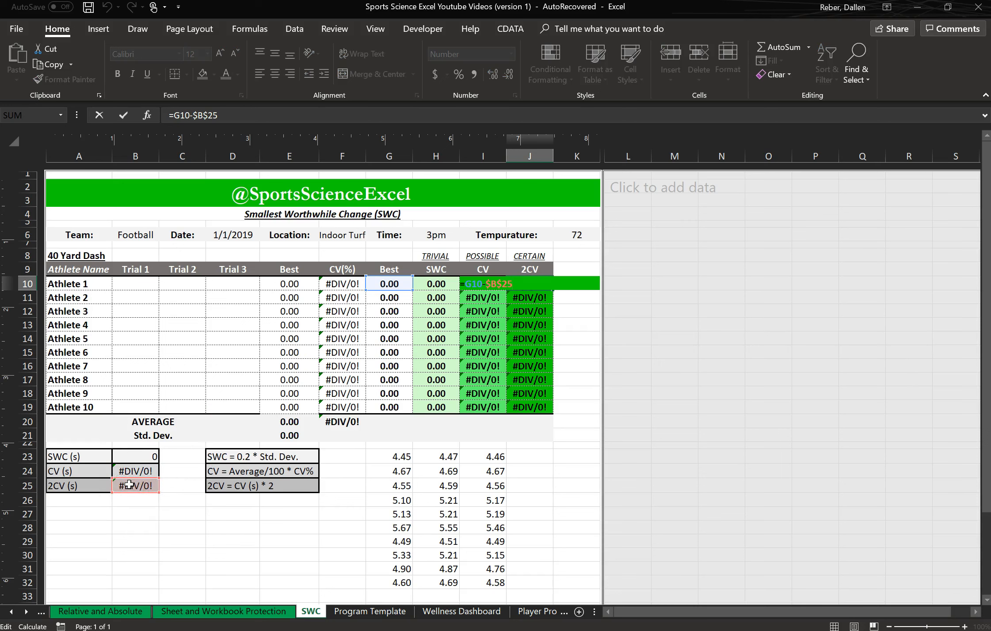
{"action": "left_click", "coordinate": [209, 115]}
{"action": "left_click", "coordinate": [201, 117]}
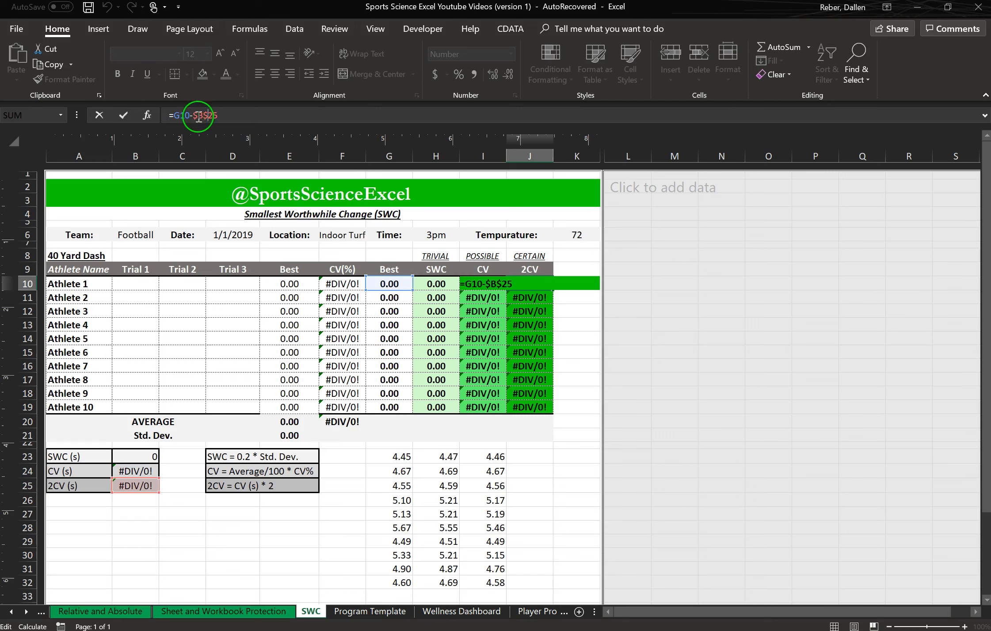
{"action": "left_click", "coordinate": [191, 118]}
{"action": "left_click", "coordinate": [223, 115]}
{"action": "left_click", "coordinate": [489, 296]}
Copy the formatting of Athlete 10's Trial 3 cell, D19, onto the Best cell E19.
{"action": "left_click", "coordinate": [233, 407]}
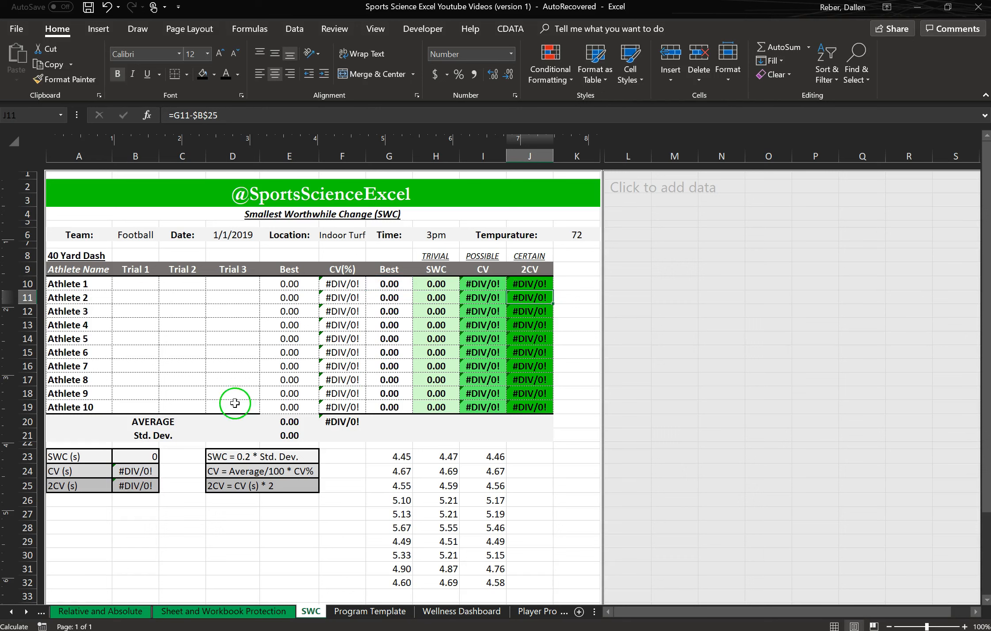
{"action": "left_click", "coordinate": [64, 80]}
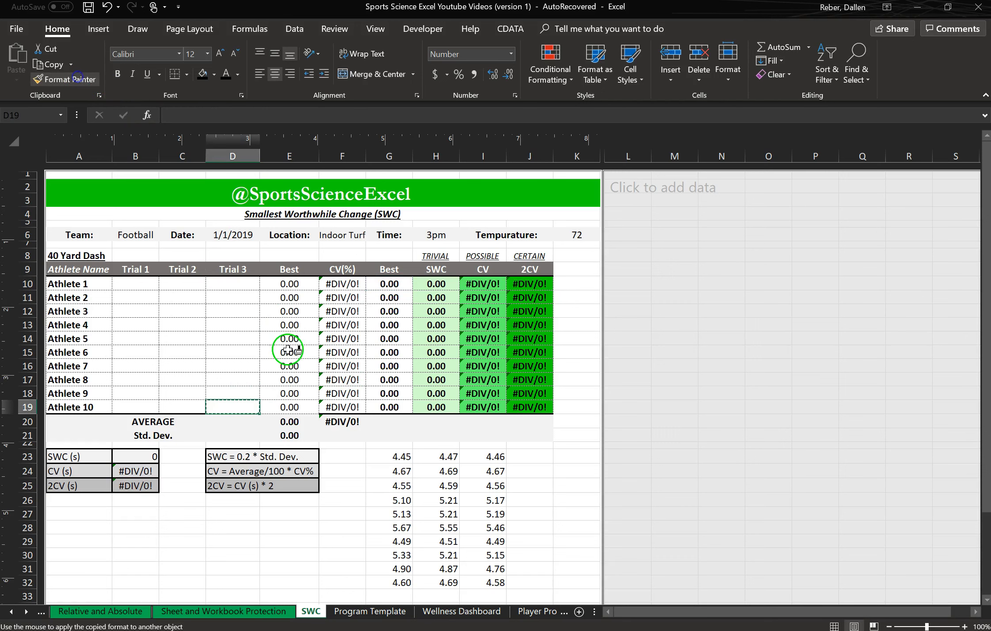
{"action": "left_click", "coordinate": [285, 407]}
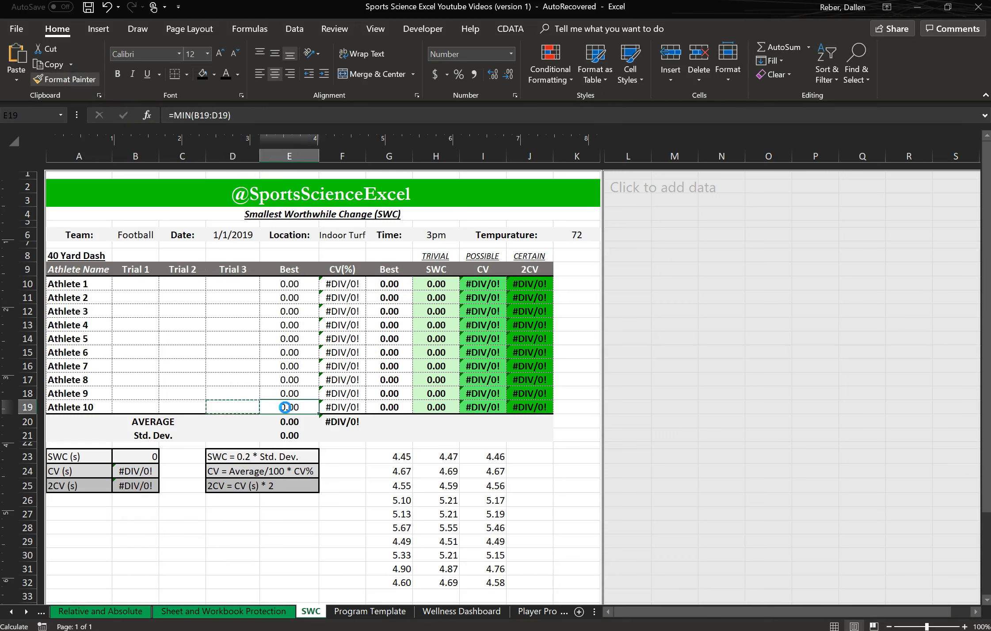
Copy the sample times in G23:I32 into the Trial 1 to Trial 3 columns, starting at B10.
{"action": "left_click", "coordinate": [448, 466]}
{"action": "left_click_drag", "start_coordinate": [400, 457], "coordinate": [491, 583]}
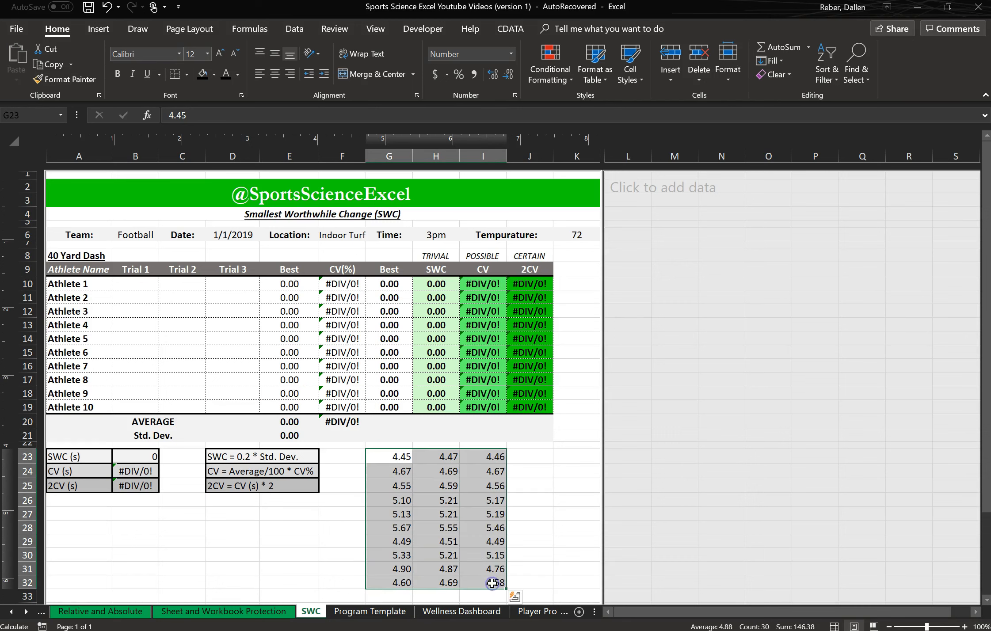
{"action": "key", "text": "ctrl+c"}
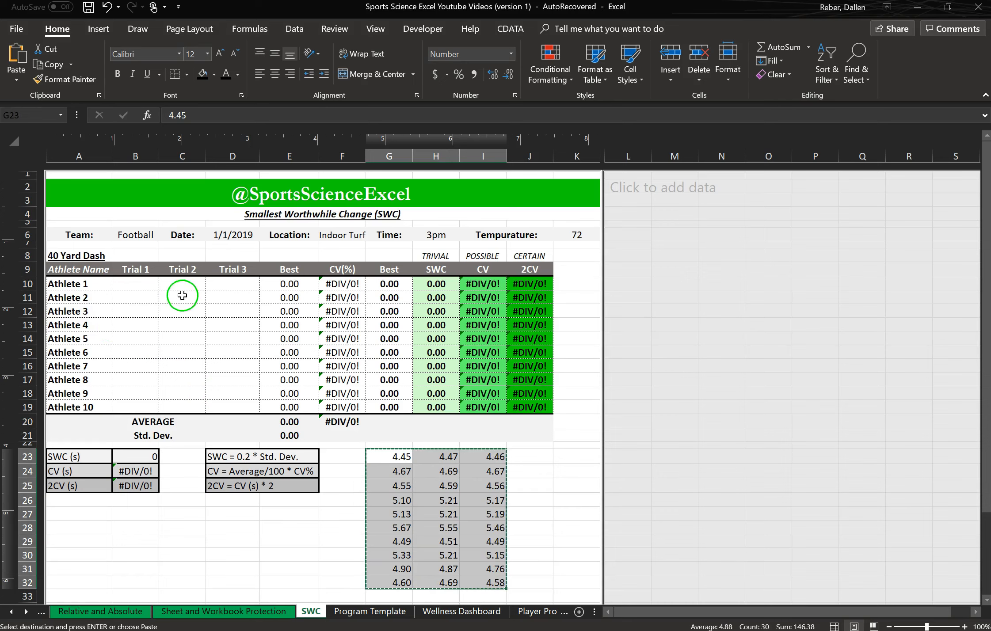
{"action": "left_click", "coordinate": [146, 287]}
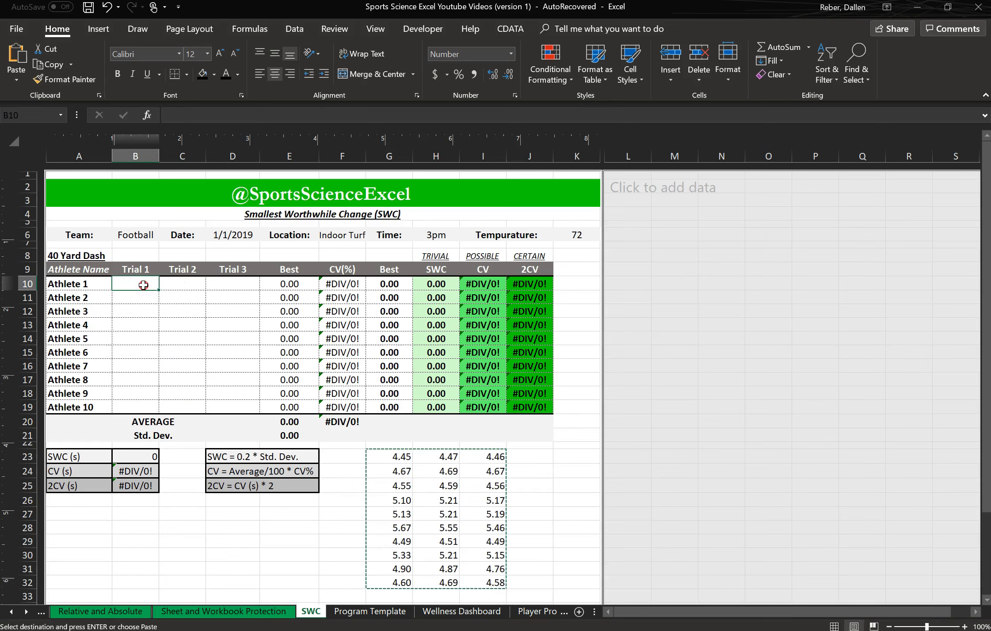
{"action": "right_click", "coordinate": [145, 286]}
{"action": "left_click", "coordinate": [195, 348]}
Clear the contents of the leftover sample times in G23:I32.
{"action": "left_click_drag", "start_coordinate": [396, 458], "coordinate": [474, 586]}
{"action": "right_click", "coordinate": [474, 585]}
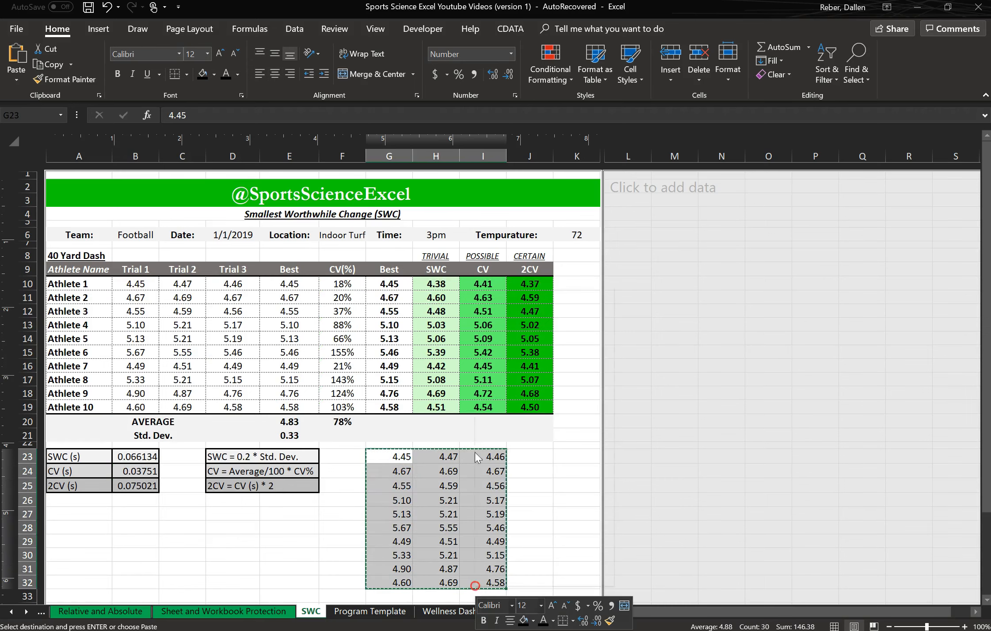
{"action": "left_click", "coordinate": [506, 437]}
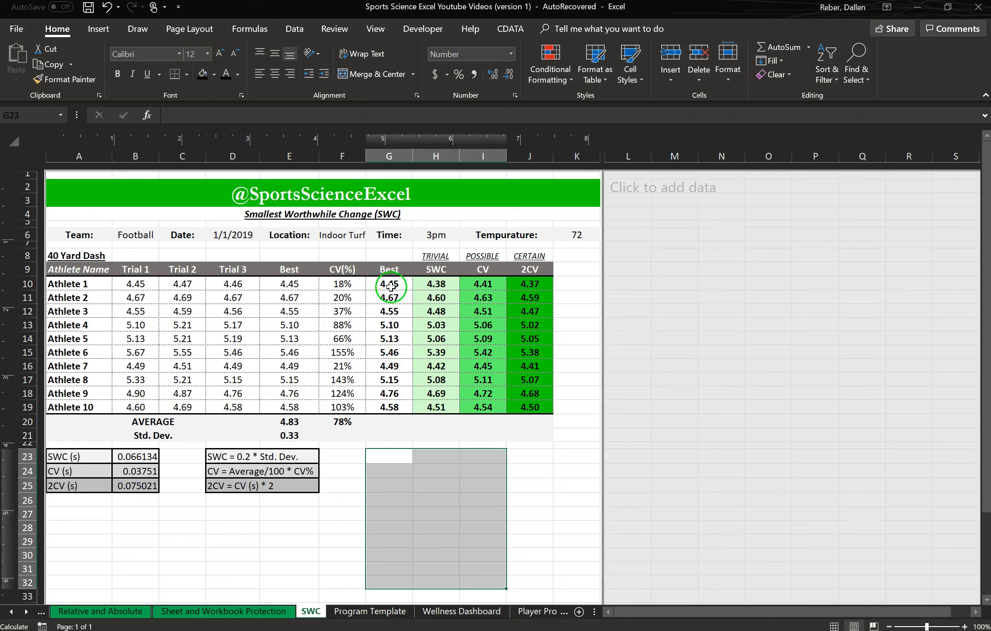
Compare the athletes' second Best column with their SWC and CV target times.
{"action": "left_click_drag", "start_coordinate": [395, 281], "coordinate": [384, 400]}
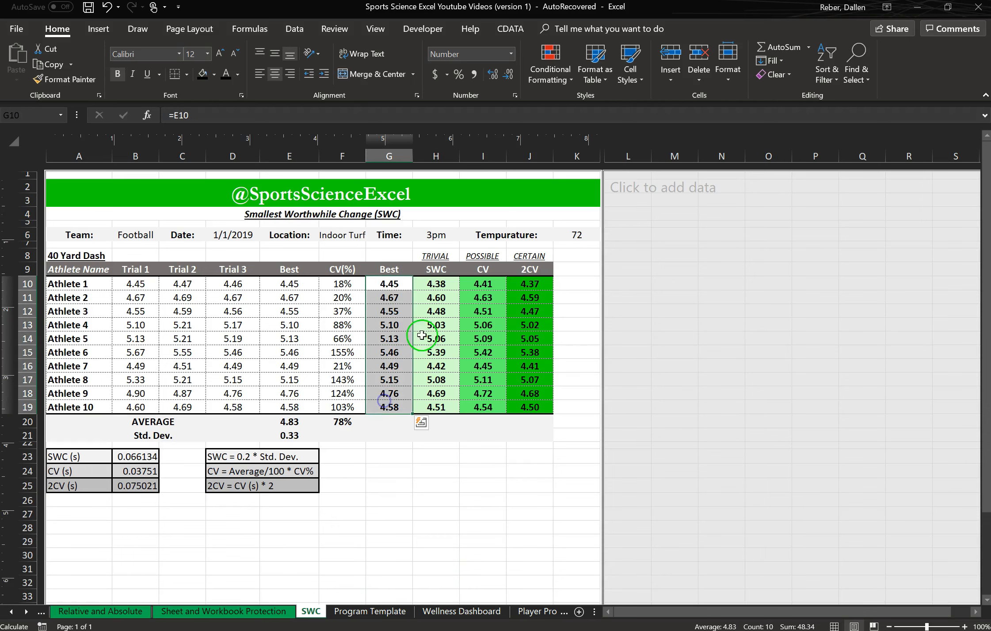
{"action": "left_click_drag", "start_coordinate": [447, 288], "coordinate": [429, 400]}
{"action": "left_click_drag", "start_coordinate": [482, 285], "coordinate": [493, 393]}
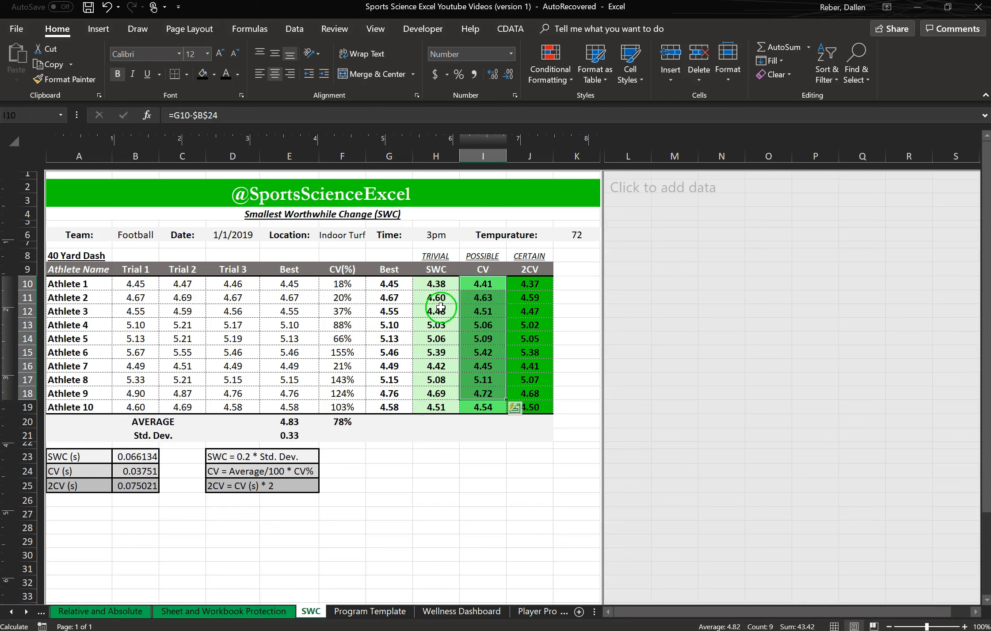
{"action": "left_click", "coordinate": [440, 287]}
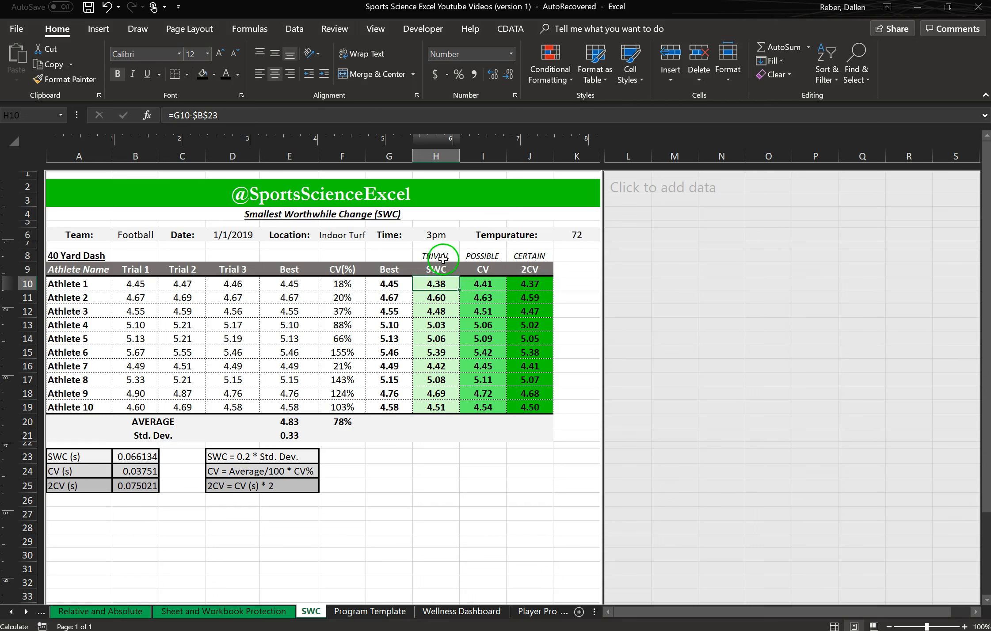
Review the TRIVIAL, POSSIBLE and CERTAIN labels together with their SWC, CV and 2CV headings.
{"action": "left_click_drag", "start_coordinate": [435, 257], "coordinate": [439, 272]}
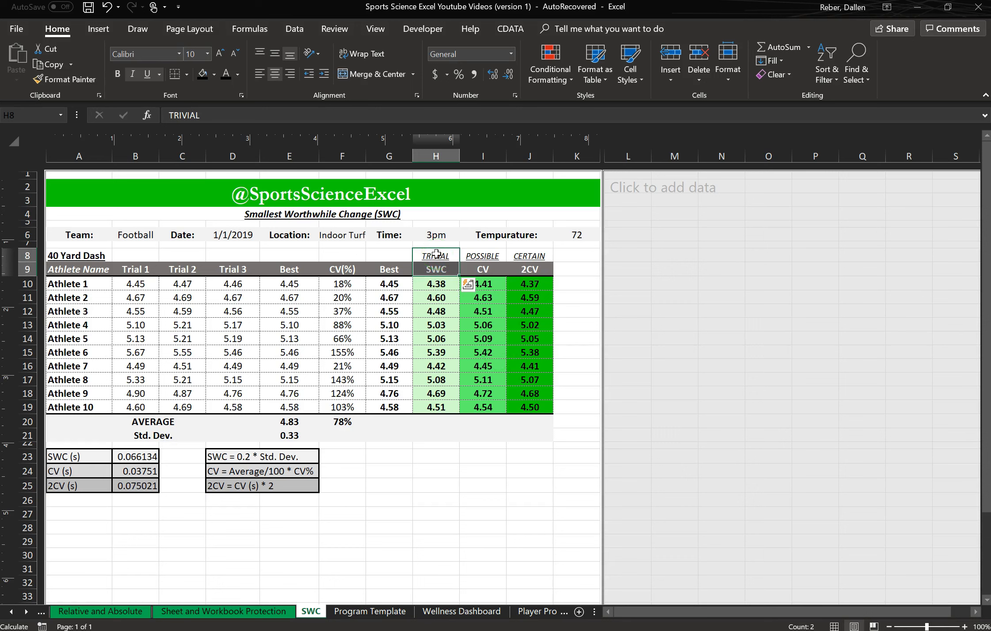
{"action": "left_click_drag", "start_coordinate": [483, 258], "coordinate": [480, 283]}
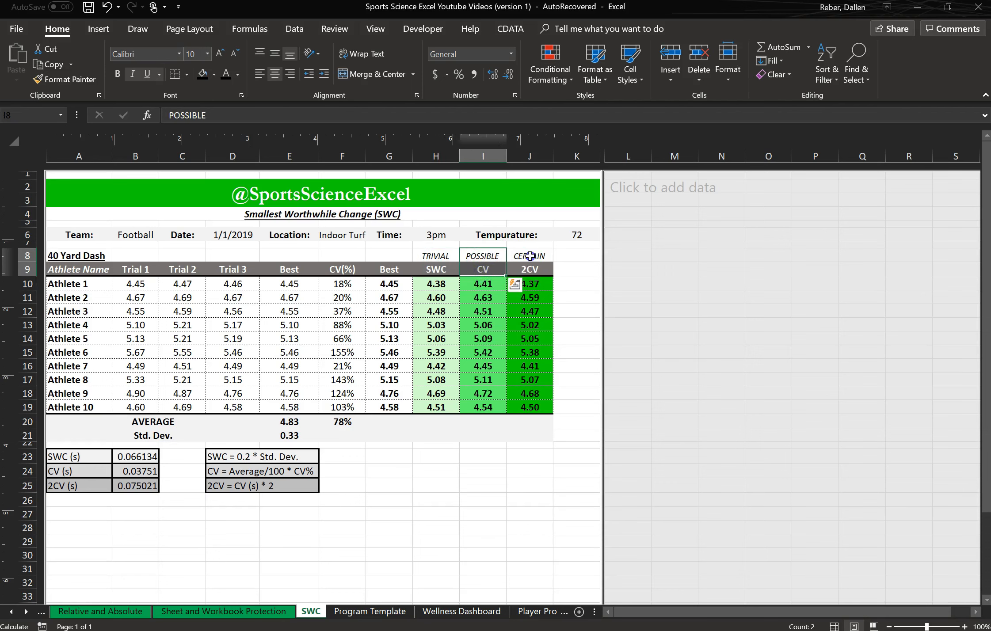
{"action": "left_click_drag", "start_coordinate": [529, 257], "coordinate": [528, 270]}
{"action": "left_click", "coordinate": [528, 270]}
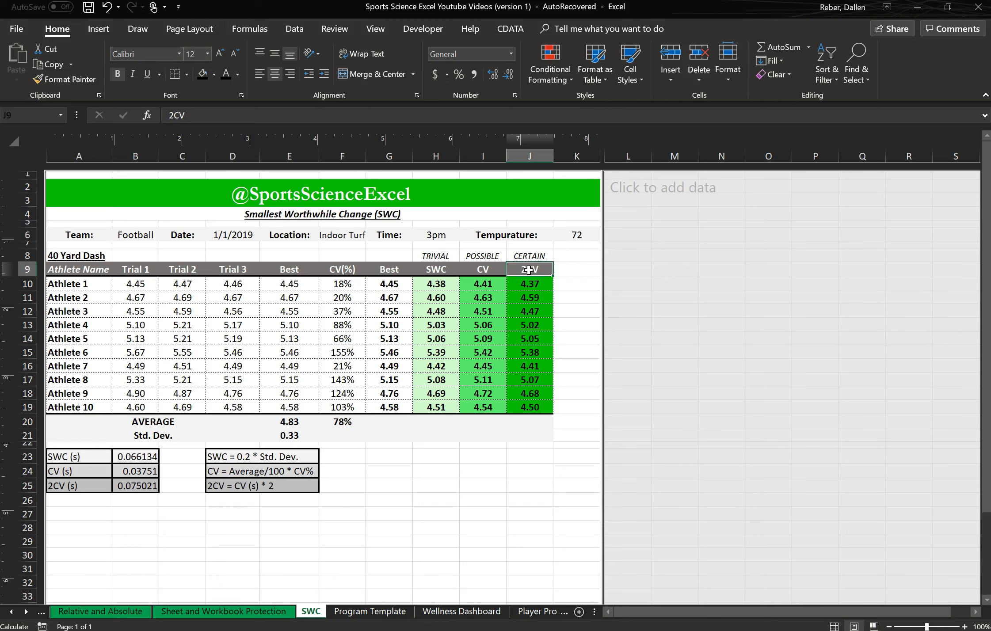
Move the summary and formula block A20:J26 down so that it starts at A28.
{"action": "left_click", "coordinate": [69, 418]}
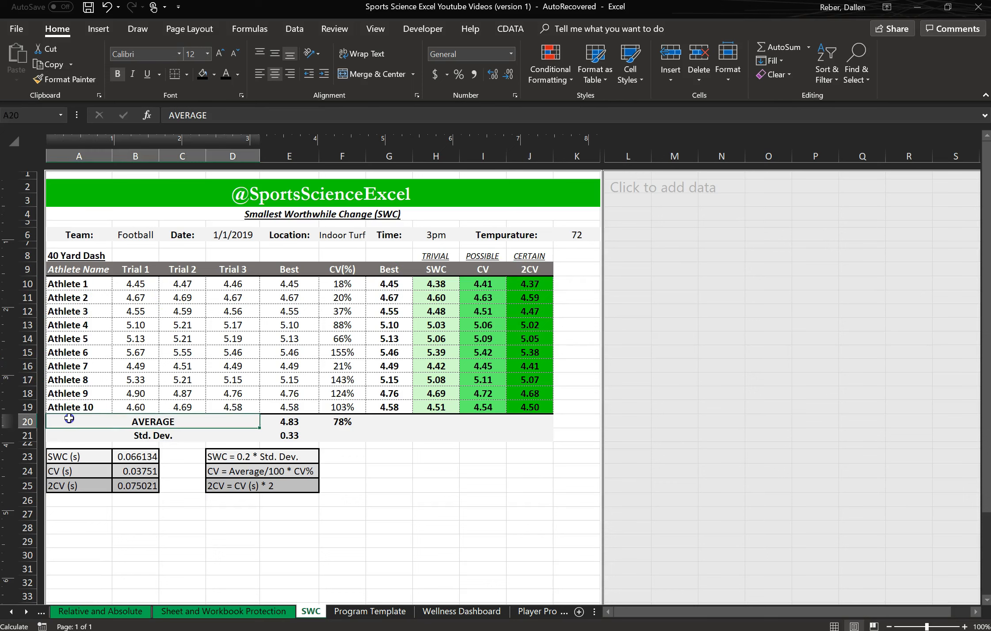
{"action": "left_click_drag", "start_coordinate": [69, 418], "coordinate": [533, 494]}
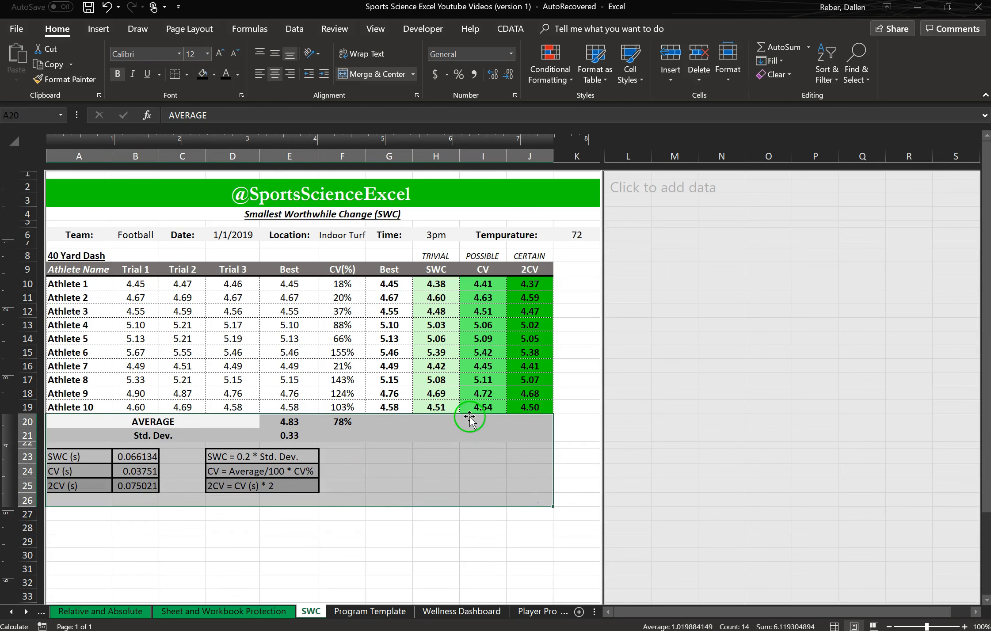
{"action": "left_click_drag", "start_coordinate": [469, 419], "coordinate": [482, 531]}
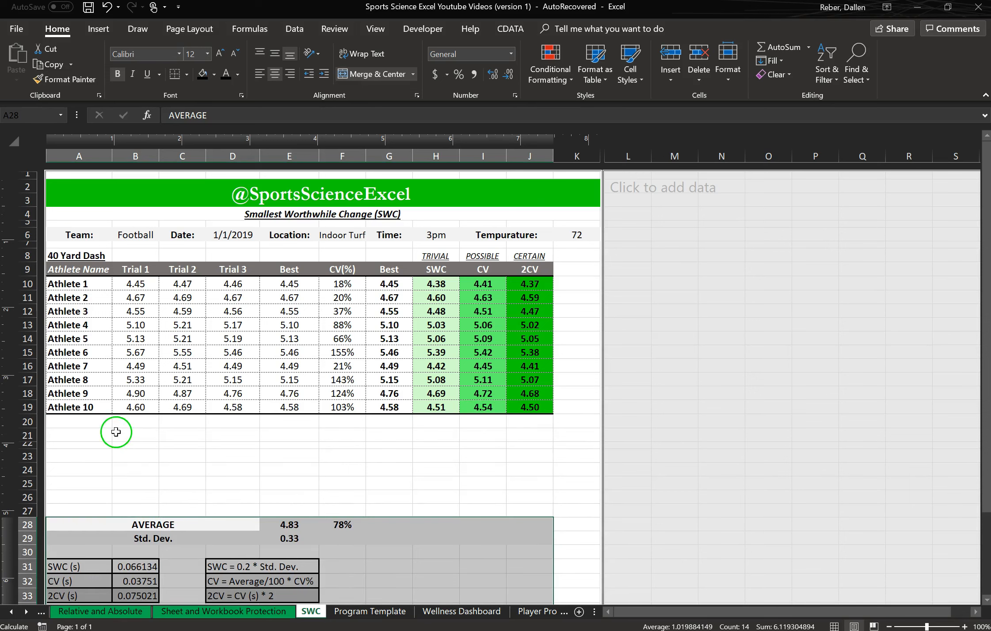
Fill Athlete 10's row down through row 27 to add more athletes, and increase the height of row 22.
{"action": "left_click_drag", "start_coordinate": [88, 407], "coordinate": [552, 516]}
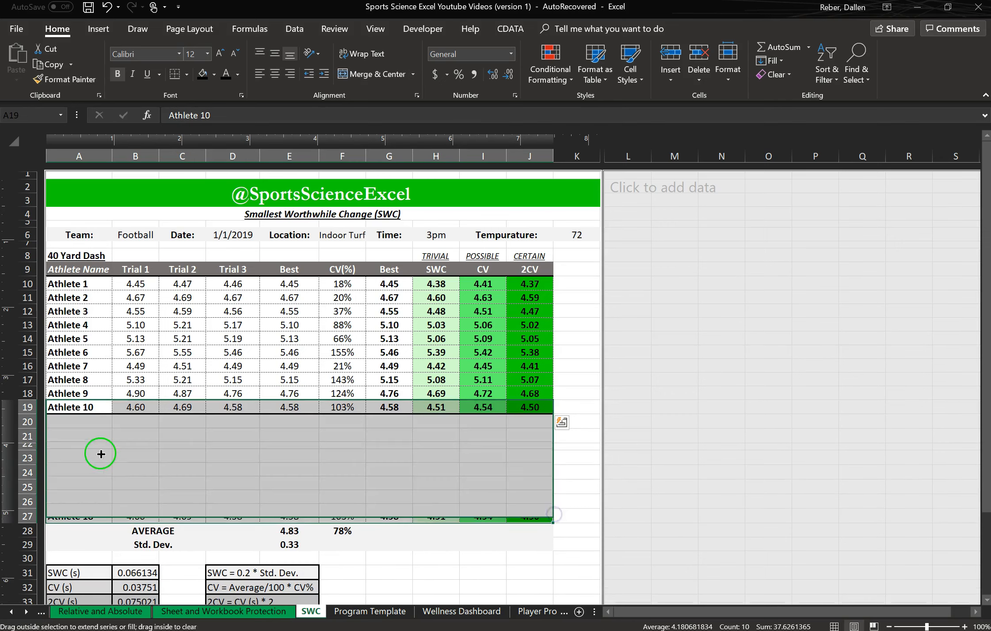
{"action": "left_click", "coordinate": [27, 446]}
{"action": "left_click_drag", "start_coordinate": [30, 450], "coordinate": [30, 458]}
{"action": "scroll", "coordinate": [220, 496], "scroll_direction": "down", "scroll_amount": 3}
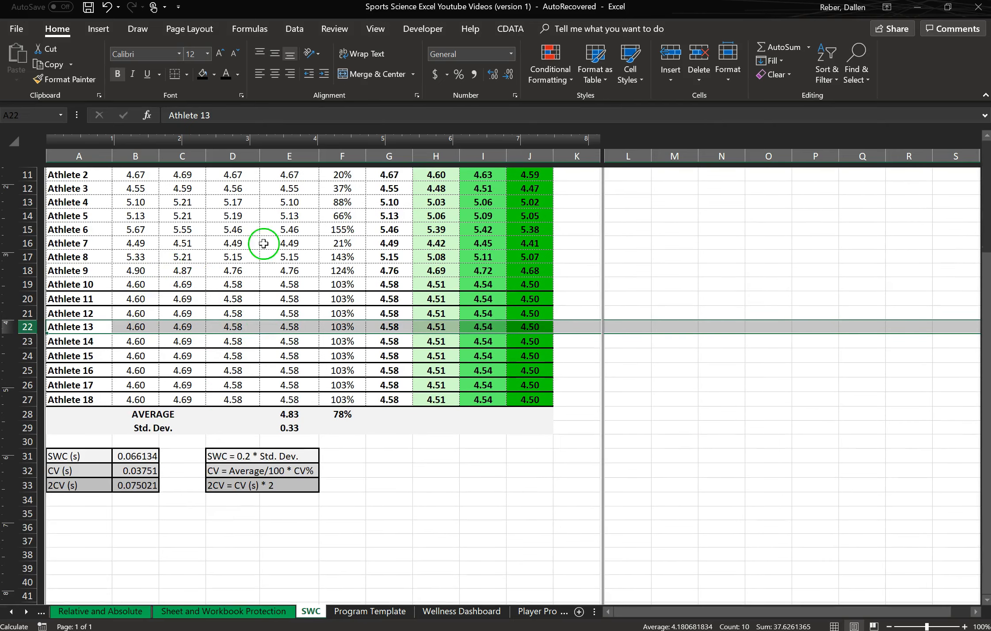
Extend the AVERAGE formula in E28 to cover E10:E27 and select the athlete names in A10:A27.
{"action": "double_click", "coordinate": [285, 415]}
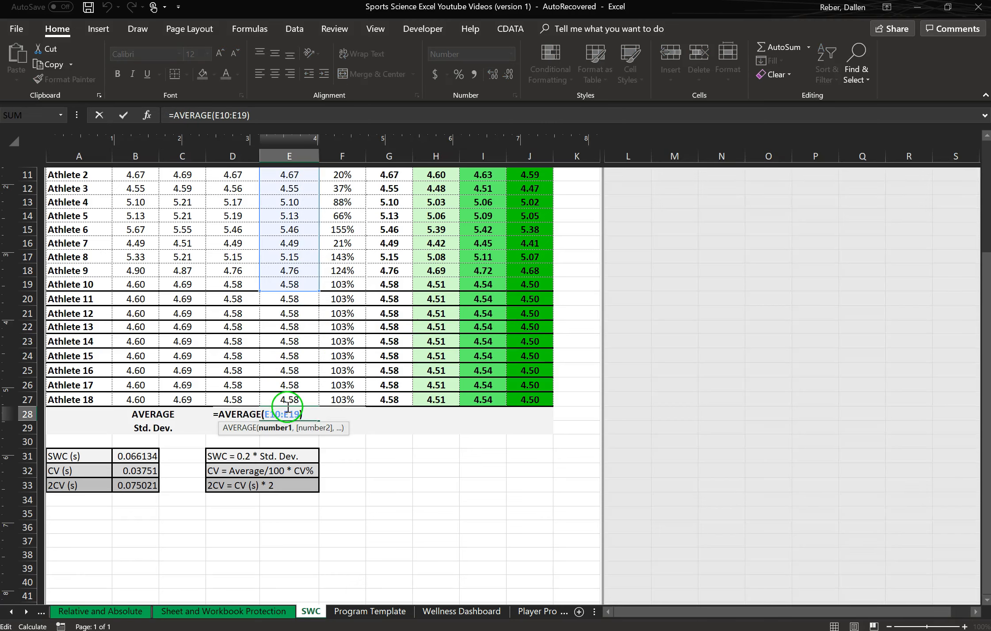
{"action": "left_click_drag", "start_coordinate": [300, 414], "coordinate": [289, 202]}
{"action": "key", "text": "BackSpace"}
{"action": "key", "text": "Return"}
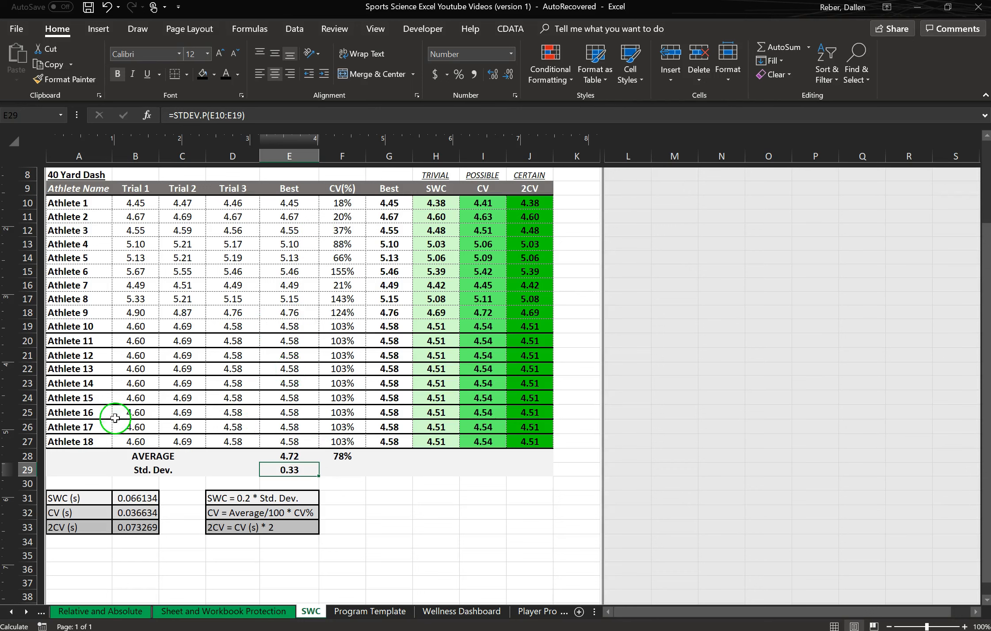
{"action": "left_click_drag", "start_coordinate": [75, 201], "coordinate": [85, 442]}
{"action": "key", "text": "Return"}
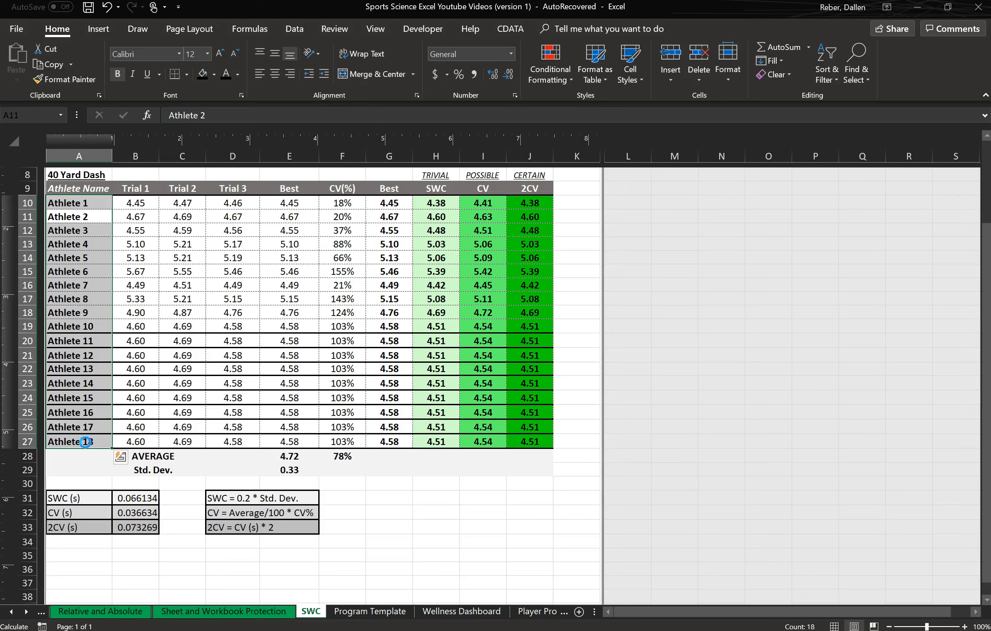
Undo the average range change, the row height change, the added athlete rows and the move of the summary block.
{"action": "key", "text": "ctrl+z"}
{"action": "key", "text": "ctrl+z"}
{"action": "key", "text": "ctrl+z"}
{"action": "key", "text": "ctrl+z"}
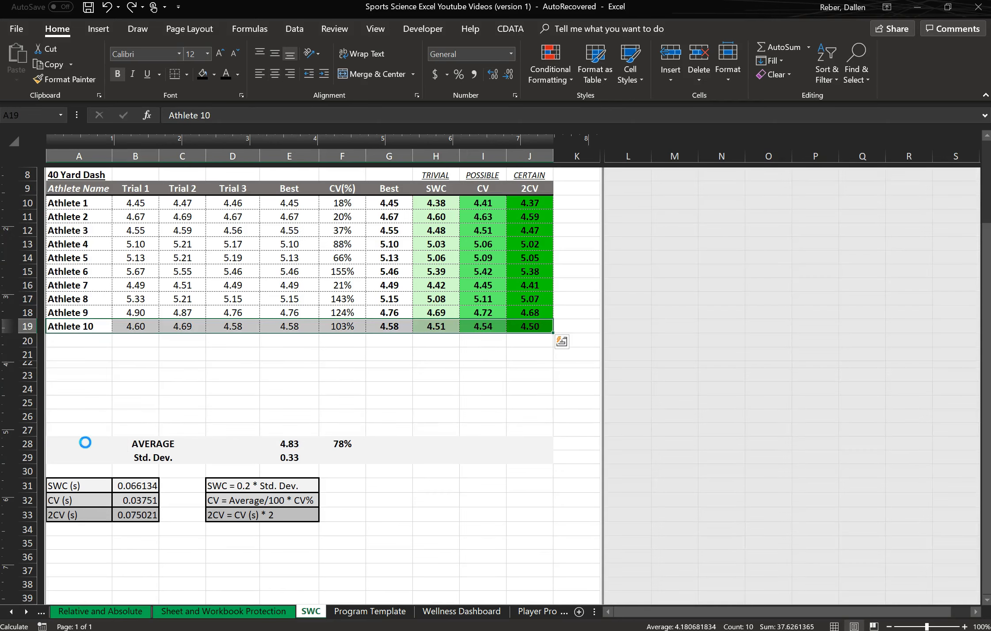
{"action": "key", "text": "ctrl+z"}
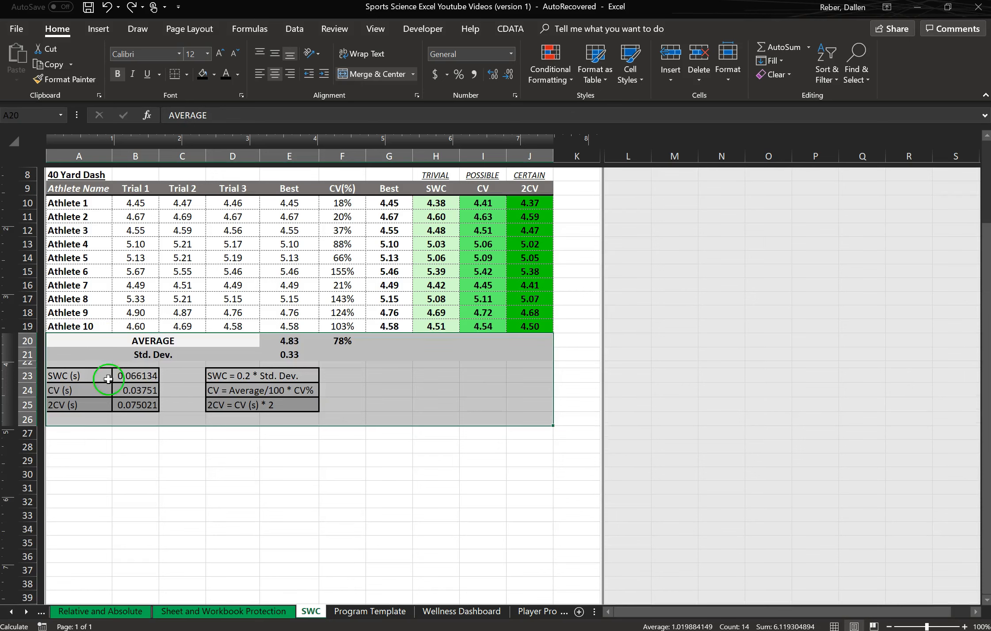
{"action": "scroll", "coordinate": [137, 287], "scroll_direction": "up", "scroll_amount": 2}
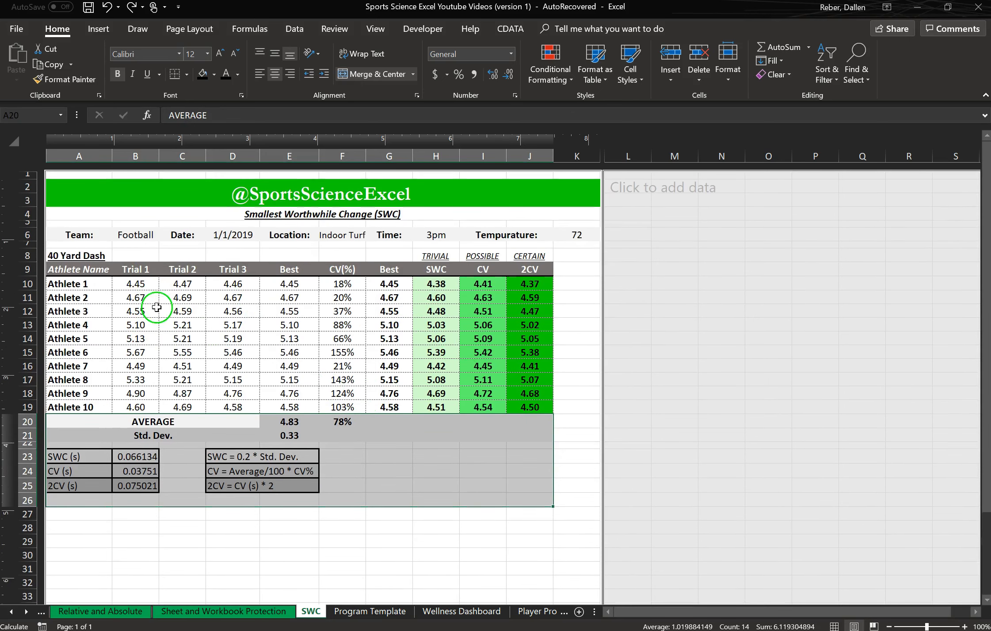
Copy the 40 Yard Dash table with its average and deviation rows, A8:J21, and paste it at A28.
{"action": "left_click", "coordinate": [157, 371]}
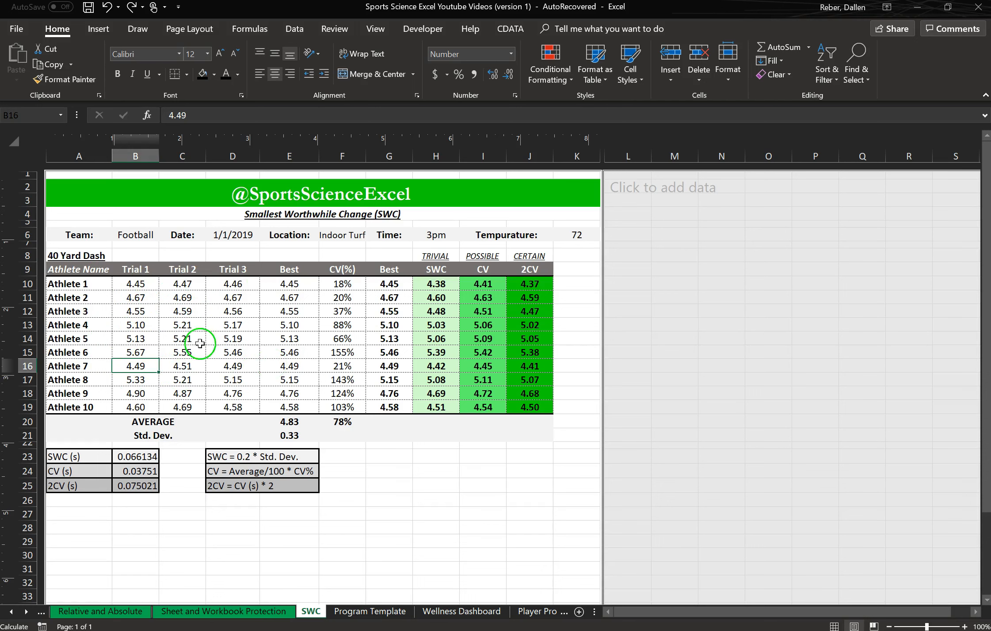
{"action": "left_click_drag", "start_coordinate": [54, 248], "coordinate": [524, 436]}
{"action": "key", "text": "ctrl+c"}
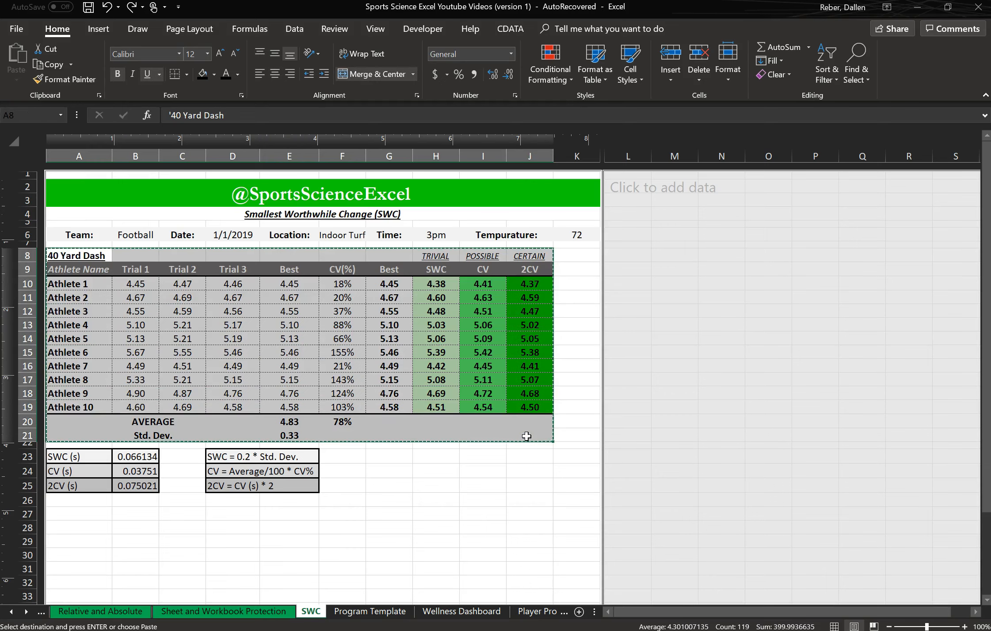
{"action": "left_click", "coordinate": [79, 528]}
{"action": "key", "text": "ctrl+v"}
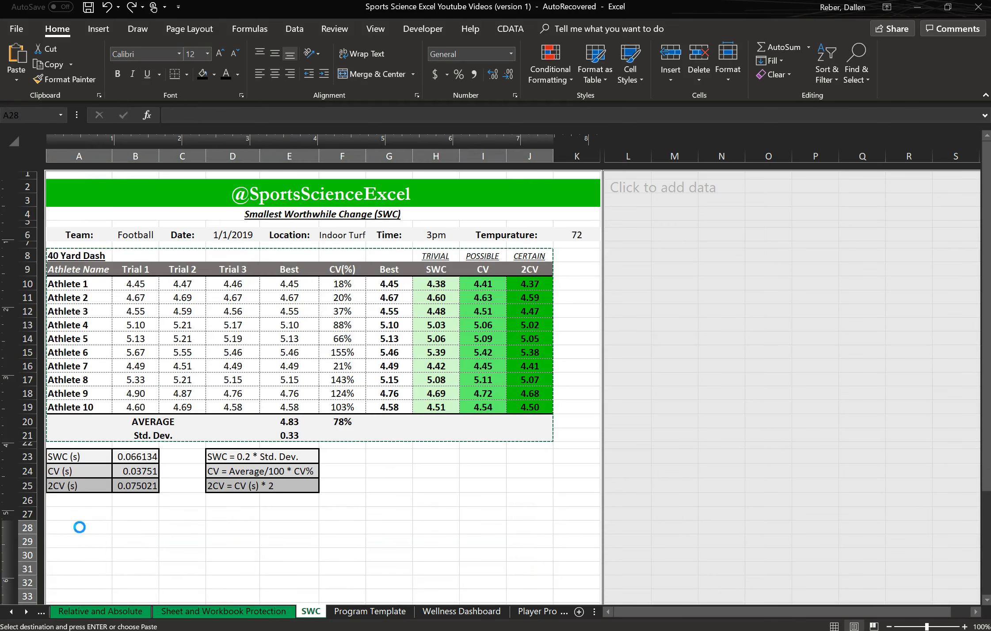
Clear the trial times in B10:D19 of the upper table.
{"action": "left_click", "coordinate": [135, 284]}
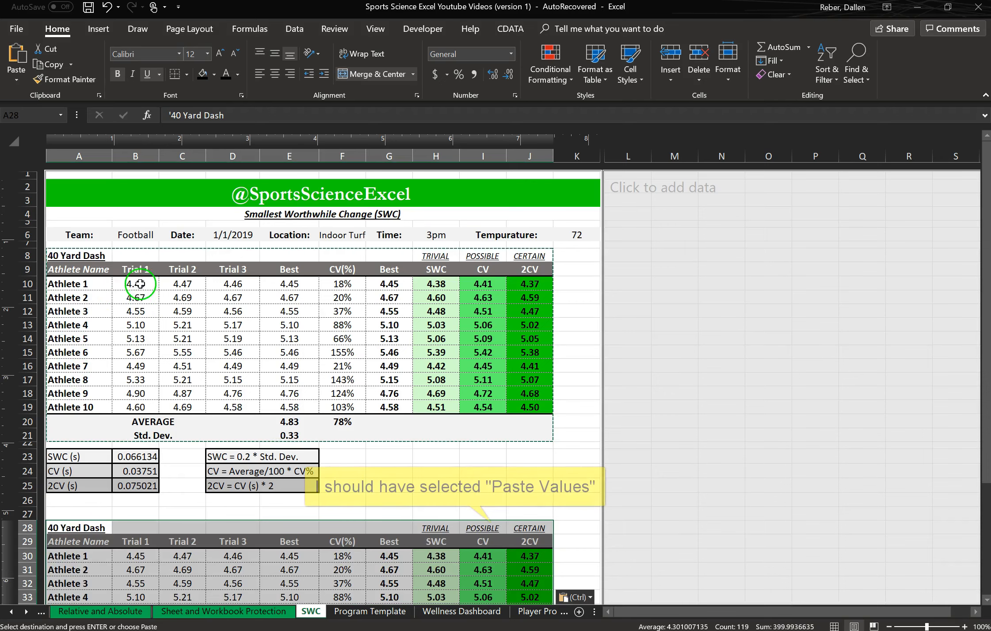
{"action": "left_click_drag", "start_coordinate": [179, 305], "coordinate": [239, 407]}
{"action": "right_click", "coordinate": [238, 407]}
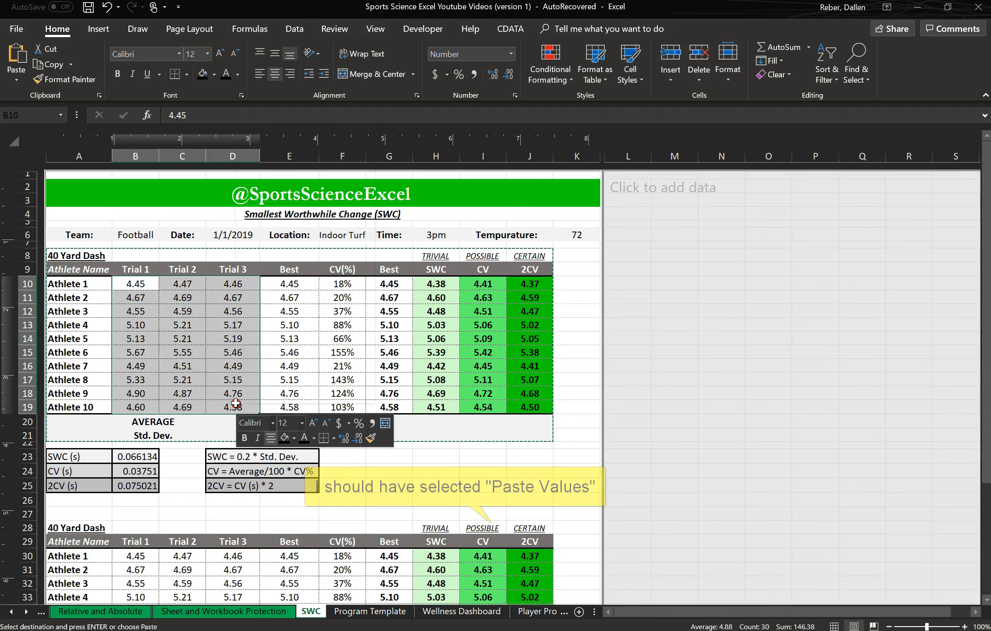
{"action": "left_click", "coordinate": [271, 248]}
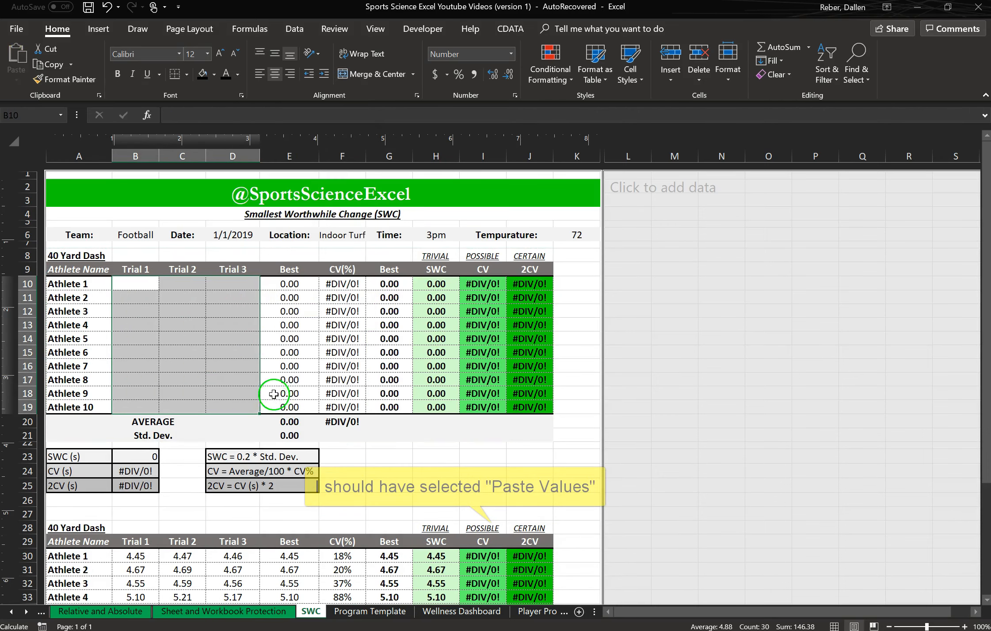
Retitle the upper table in A8 as 5-10-5.
{"action": "left_click", "coordinate": [92, 256]}
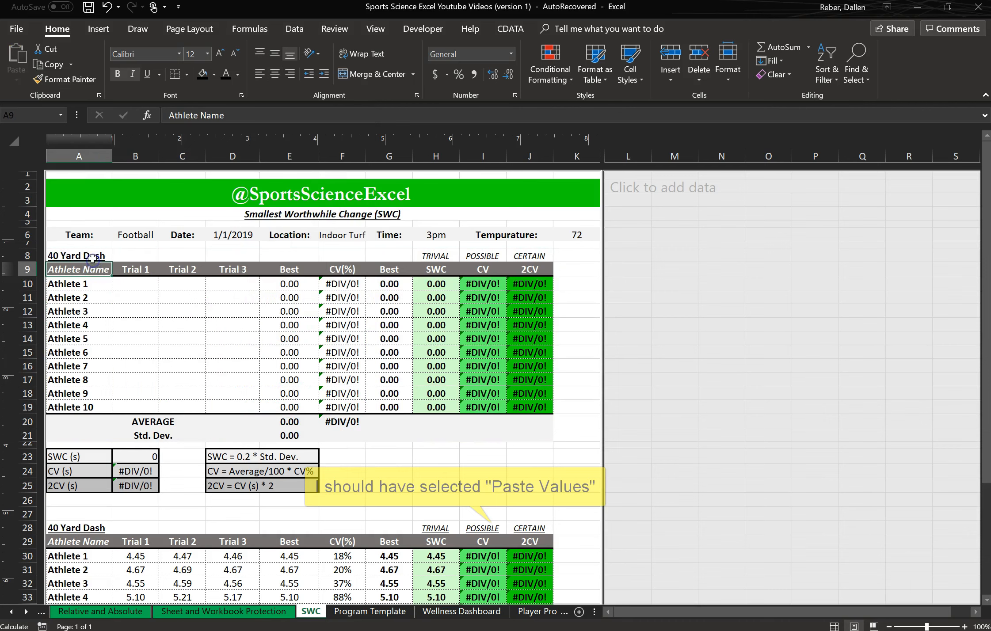
{"action": "type", "text": "'5"}
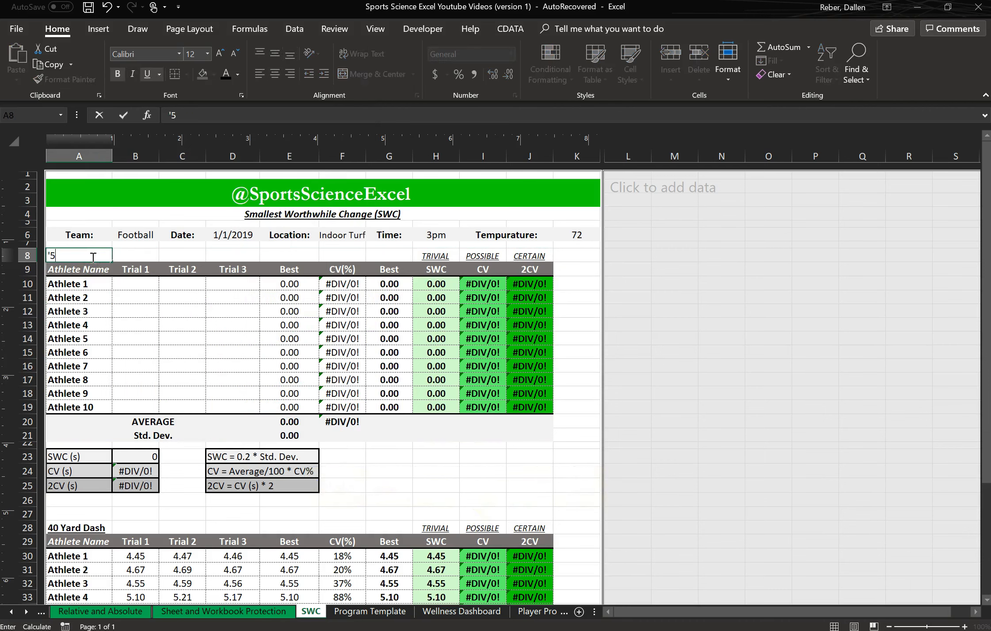
{"action": "key", "text": "Return"}
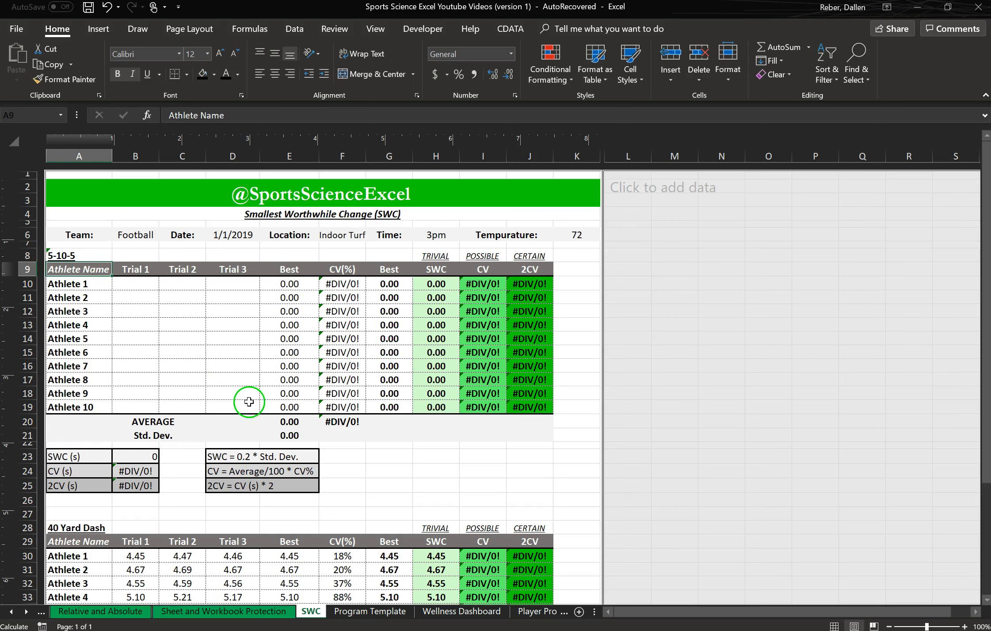
{"action": "scroll", "coordinate": [245, 389], "scroll_direction": "down", "scroll_amount": 1}
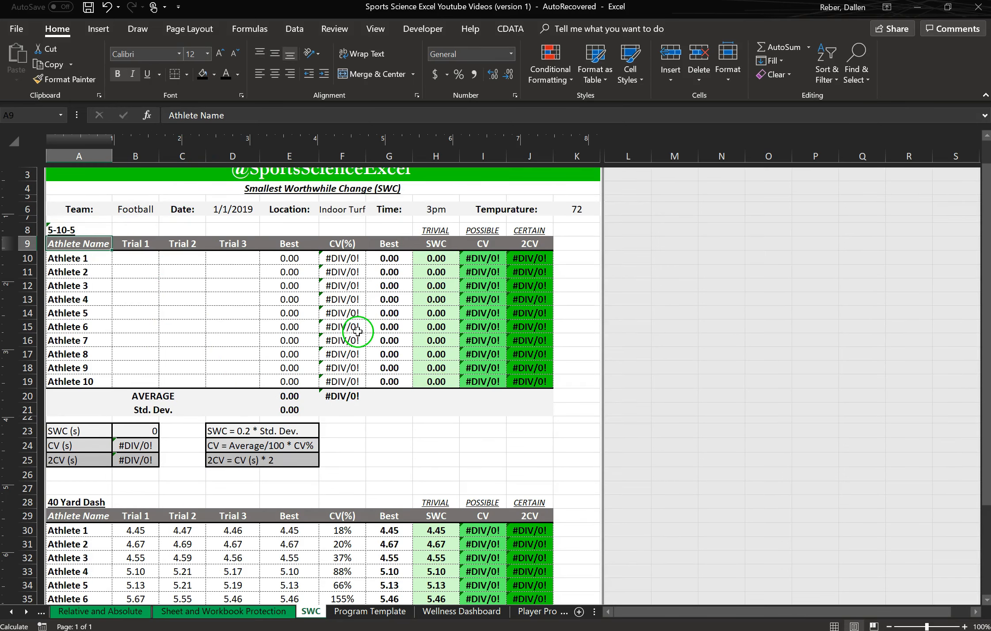
Examine the pasted 40 Yard Dash table, including the CV(%) formula in F30, and the emptied 5-10-5 table above it.
{"action": "scroll", "coordinate": [363, 397], "scroll_direction": "down", "scroll_amount": 2}
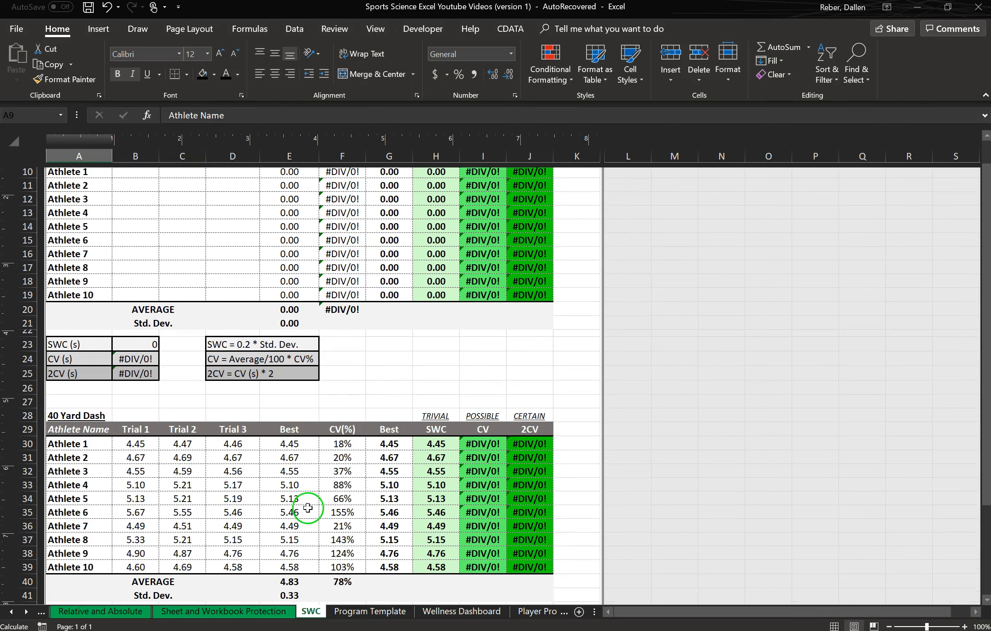
{"action": "left_click_drag", "start_coordinate": [308, 507], "coordinate": [302, 419]}
{"action": "left_click", "coordinate": [333, 444]}
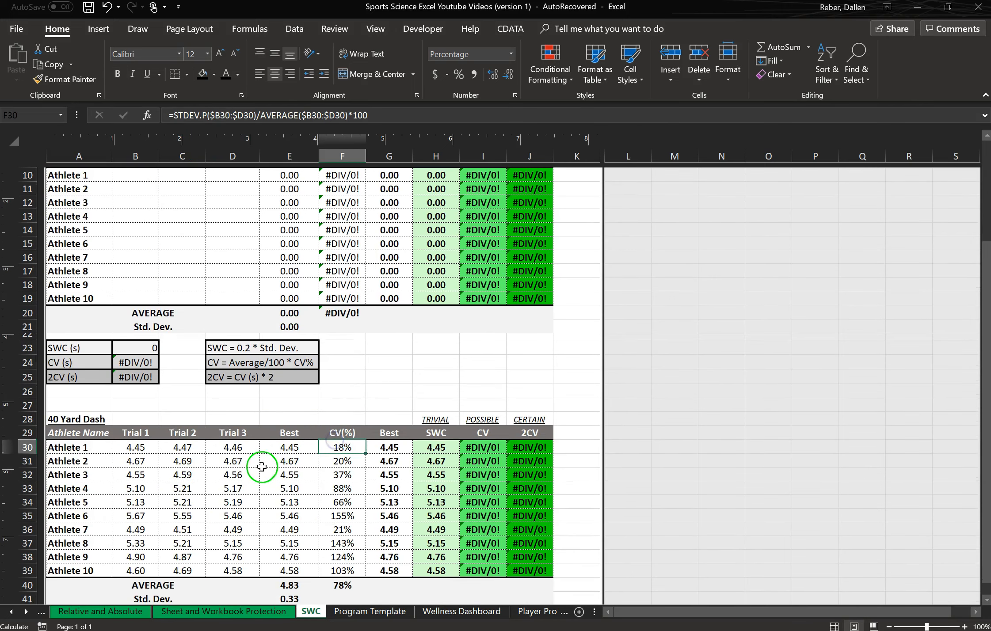
{"action": "scroll", "coordinate": [262, 466], "scroll_direction": "down", "scroll_amount": 2}
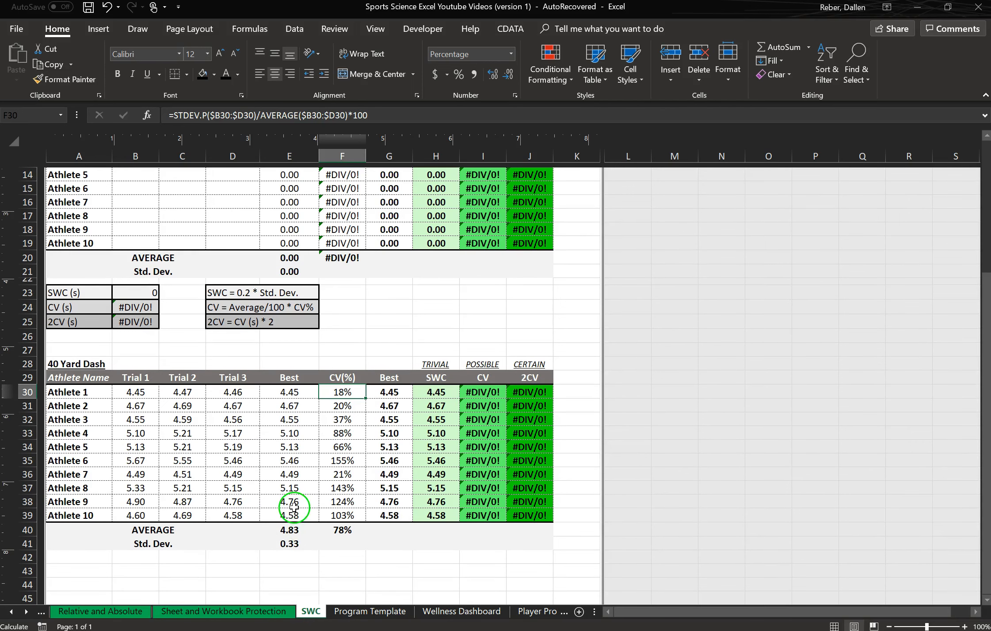
{"action": "scroll", "coordinate": [289, 442], "scroll_direction": "up", "scroll_amount": 1}
{"action": "scroll", "coordinate": [294, 507], "scroll_direction": "down", "scroll_amount": 2}
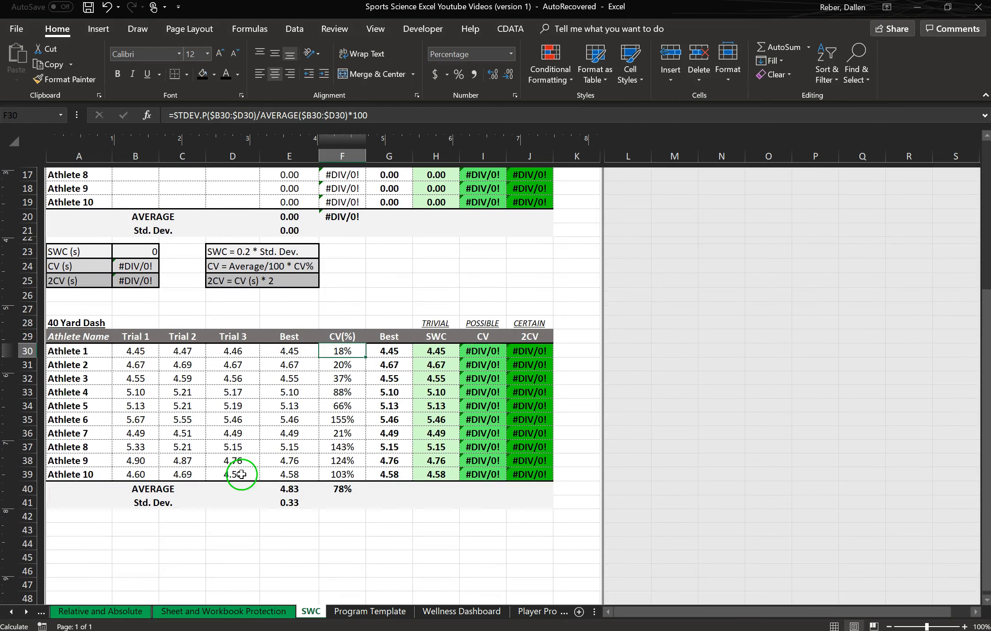
{"action": "scroll", "coordinate": [239, 431], "scroll_direction": "up", "scroll_amount": 4}
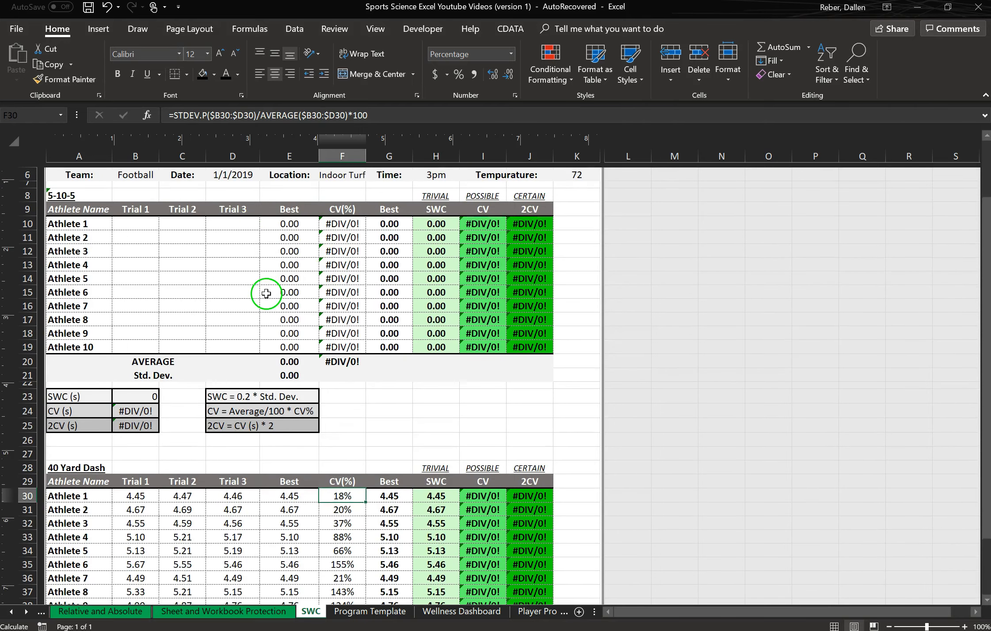
{"action": "scroll", "coordinate": [268, 283], "scroll_direction": "up", "scroll_amount": 2}
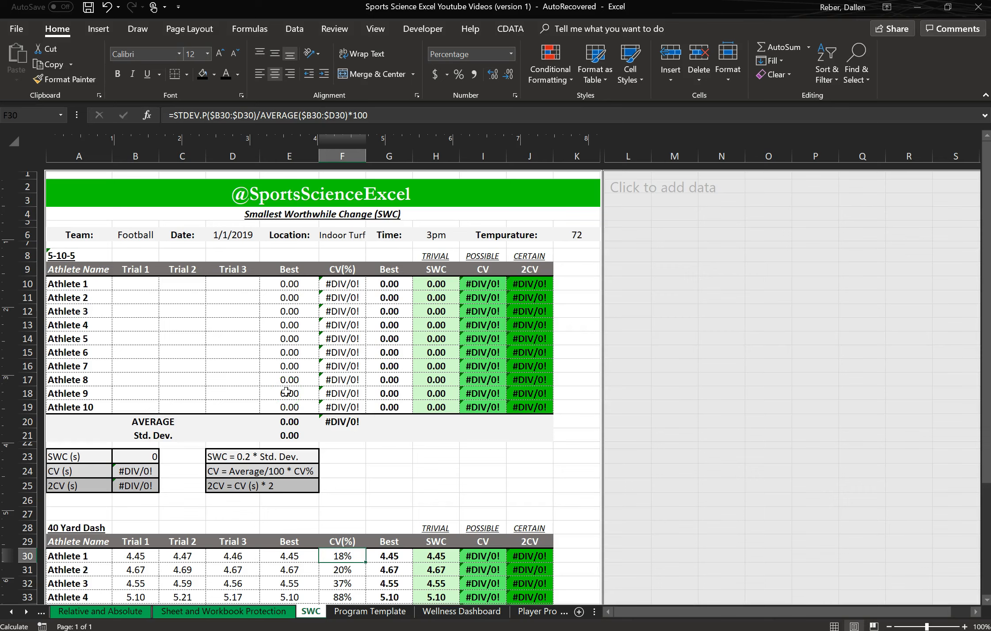
Undo the 5-10-5 retitling, the clearing of the trial times and the pasted table copy, and cancel the pending copy selection.
{"action": "key", "text": "ctrl+z"}
{"action": "key", "text": "ctrl+z"}
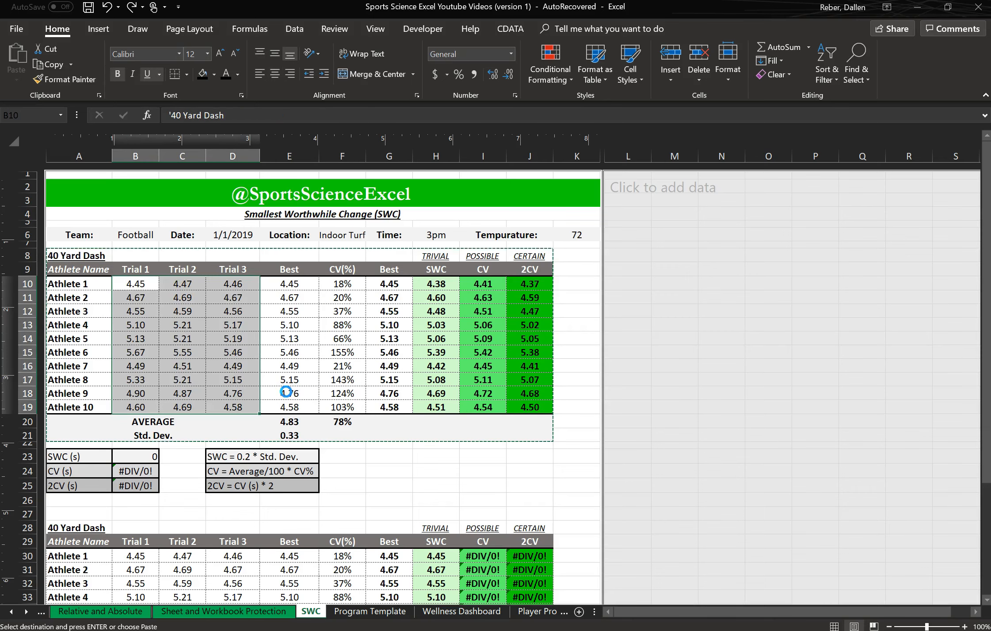
{"action": "key", "text": "ctrl+z"}
{"action": "key", "text": "ctrl+z"}
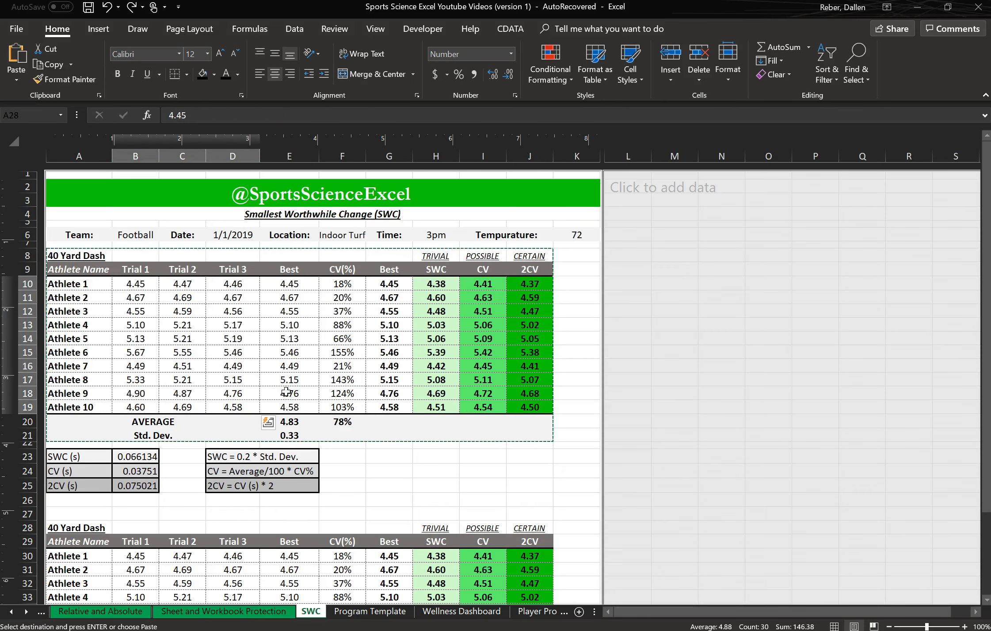
{"action": "left_click", "coordinate": [471, 497]}
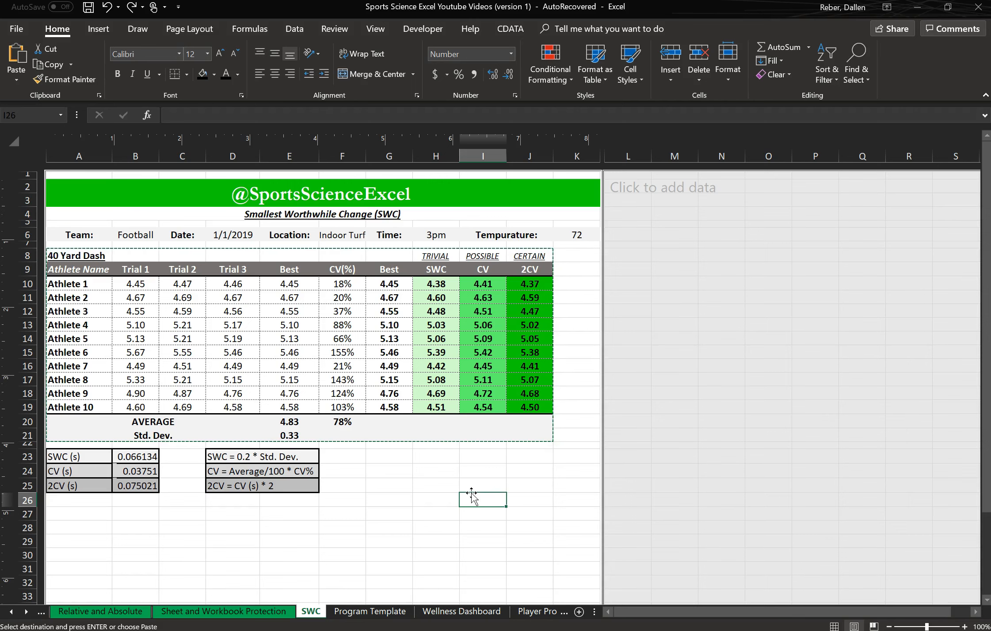
{"action": "key", "text": "Escape"}
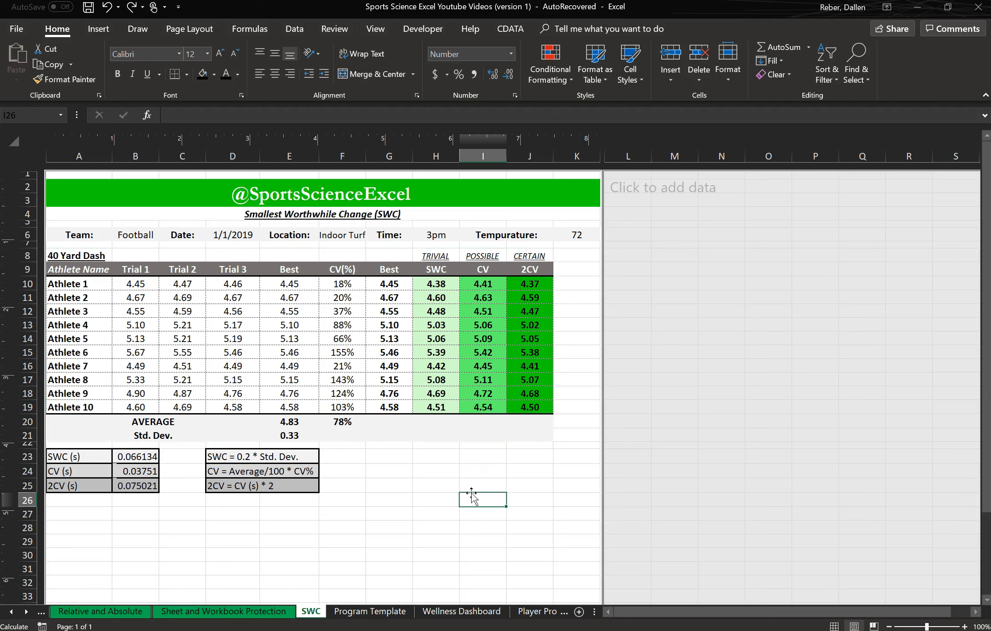